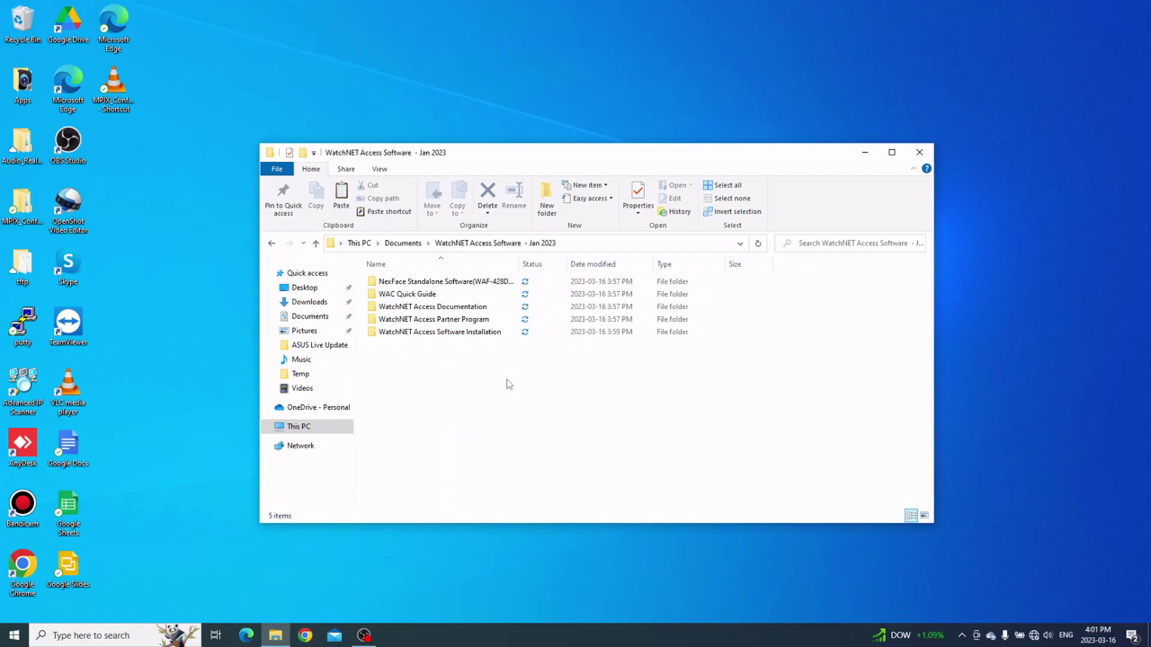
# Step: Launch the WatchNET Access Integrated Security Systems Software 1.2.18.0 installer from the WA Software Version 1.2.18.0 folder inside WatchNET Access Software Installation
pyautogui.doubleClick(497, 332)
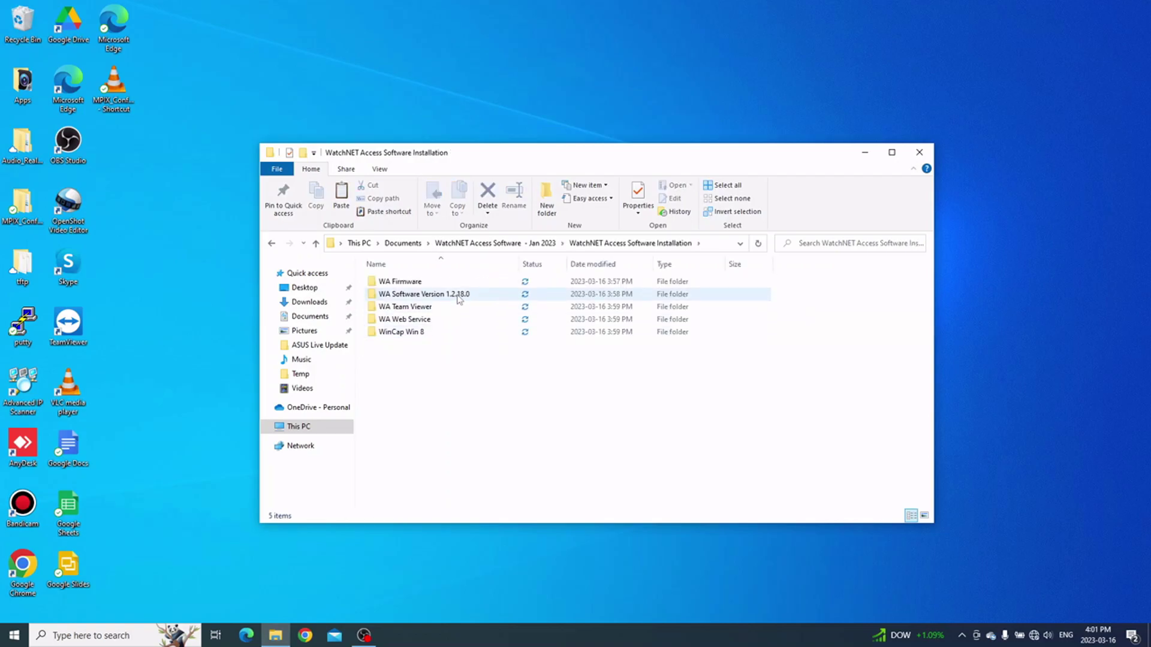
pyautogui.doubleClick(459, 297)
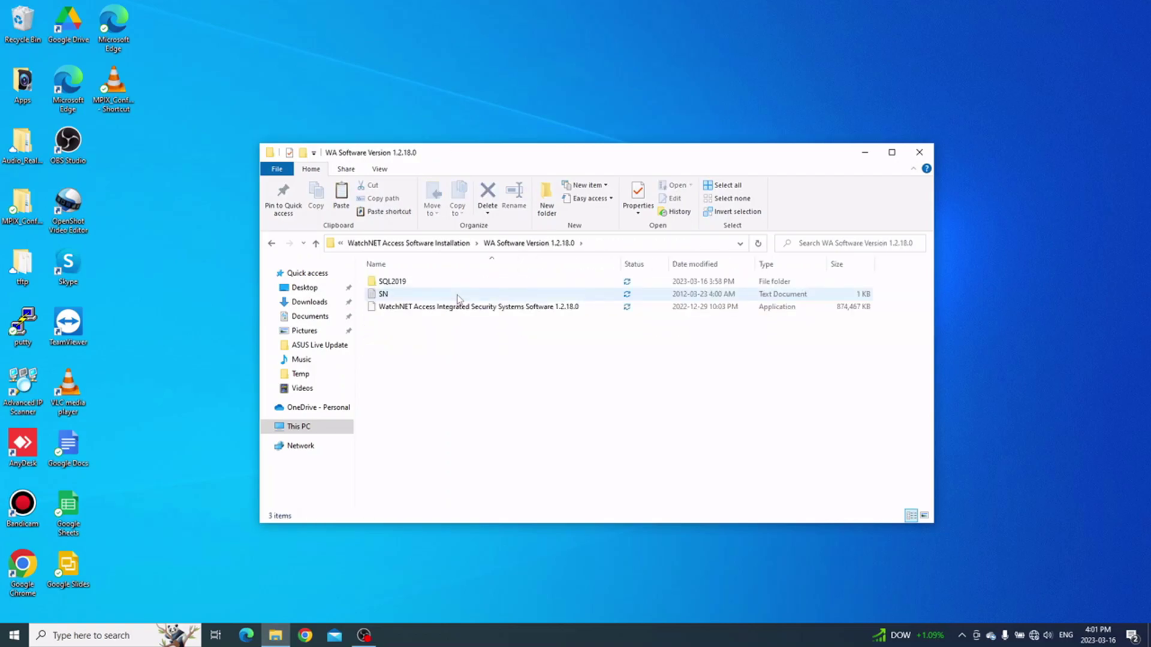
pyautogui.moveTo(620, 264); pyautogui.dragTo(650, 265)
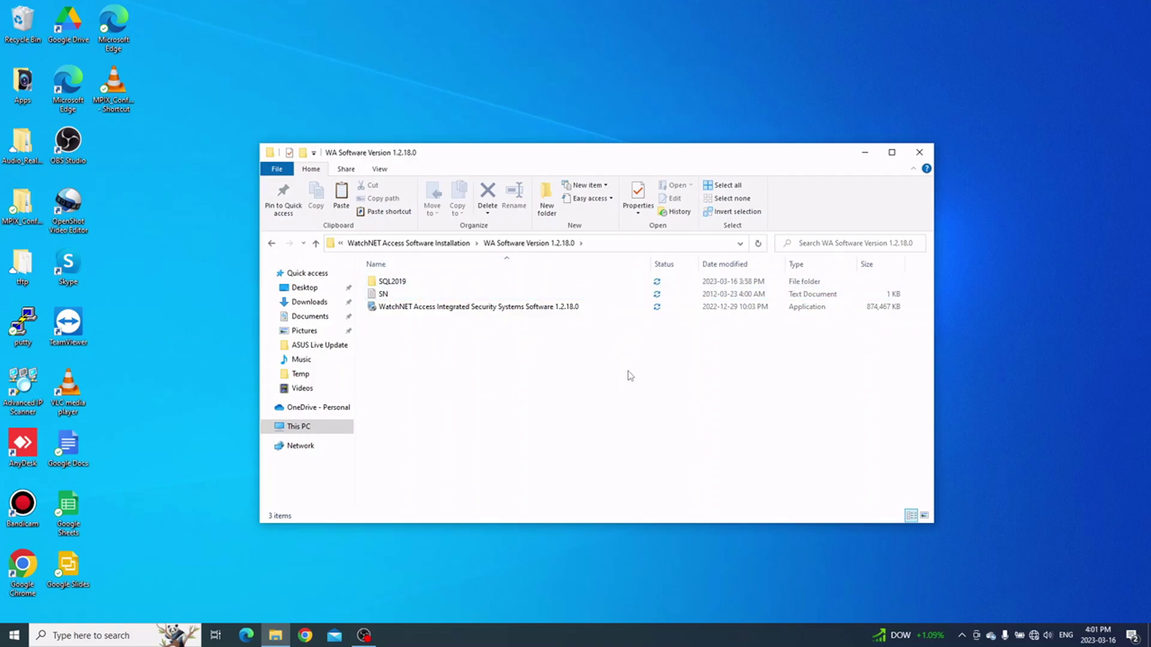
pyautogui.doubleClick(548, 312)
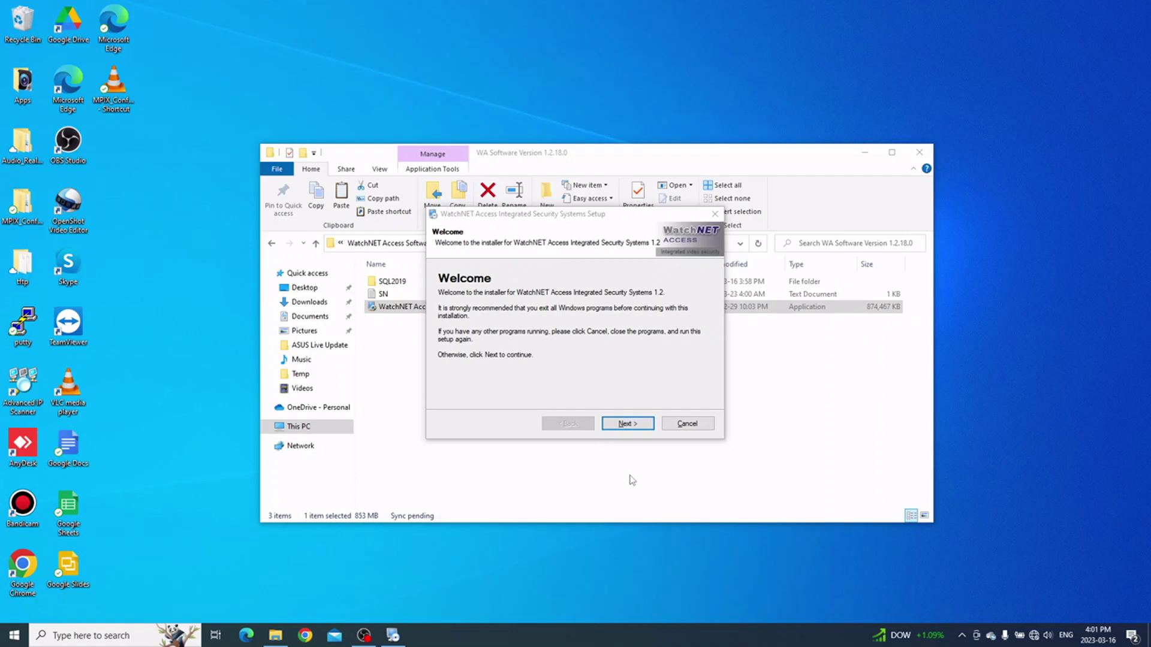
# Step: Go past the setup welcome page and agree to the WatchNET Access license terms
pyautogui.click(637, 430)
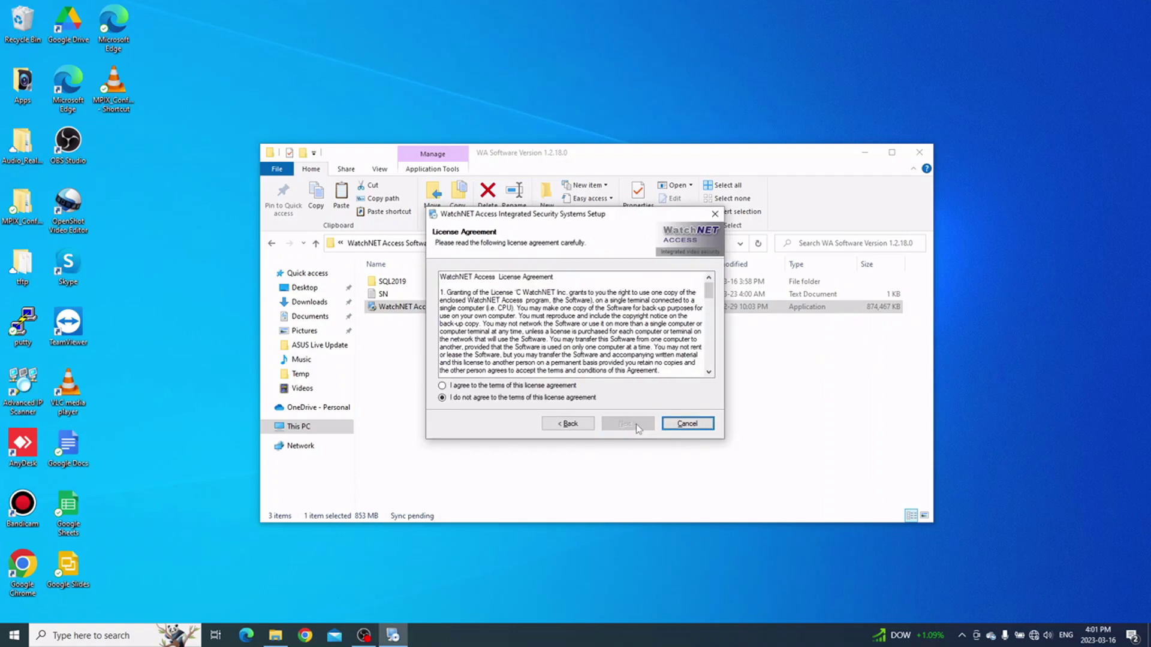
pyautogui.moveTo(709, 295); pyautogui.dragTo(709, 363)
pyautogui.click(479, 387)
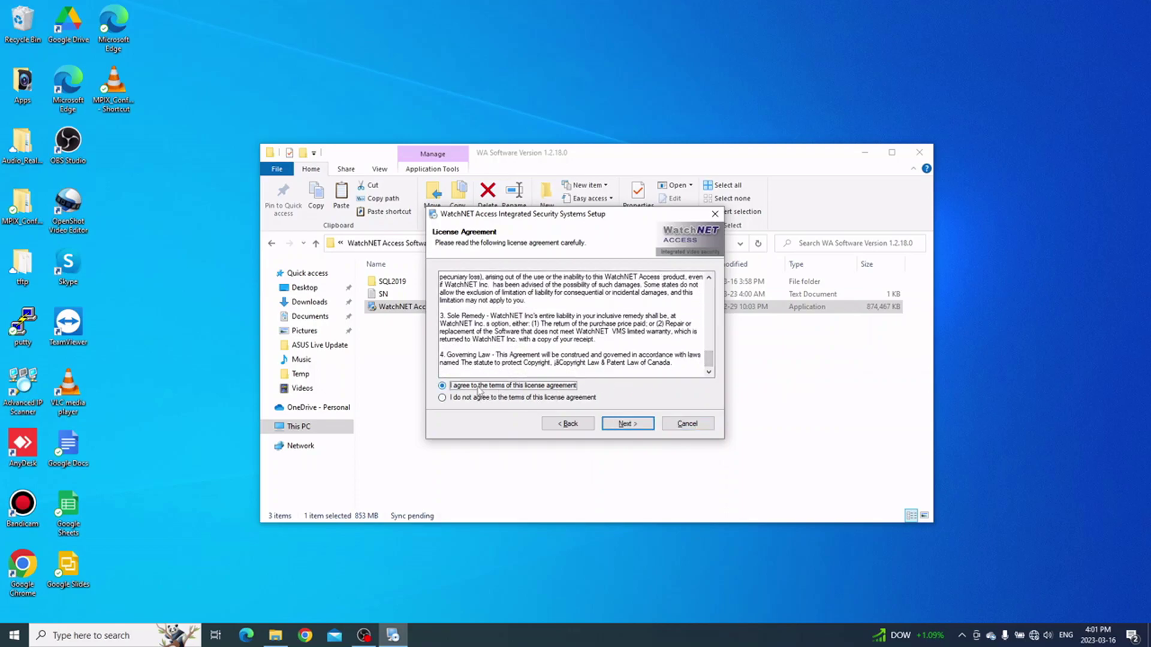
pyautogui.click(623, 425)
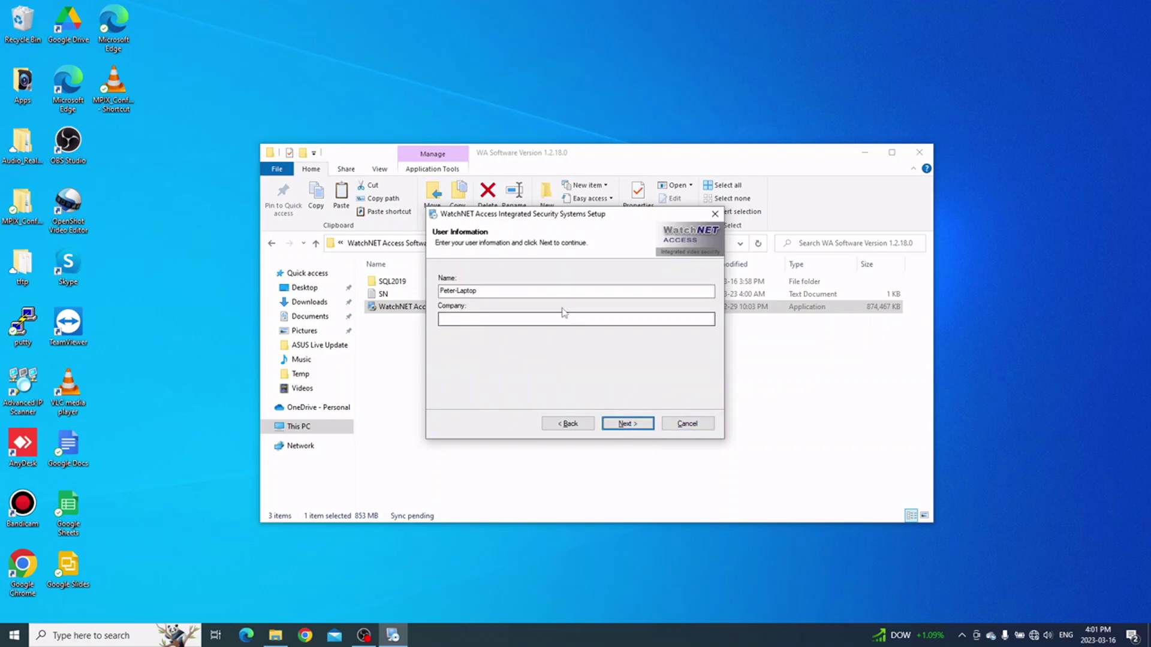
# Step: Enter watchnet as the company in the user information and continue past the important information to the serial number page
pyautogui.click(487, 319)
pyautogui.write('watchnet')
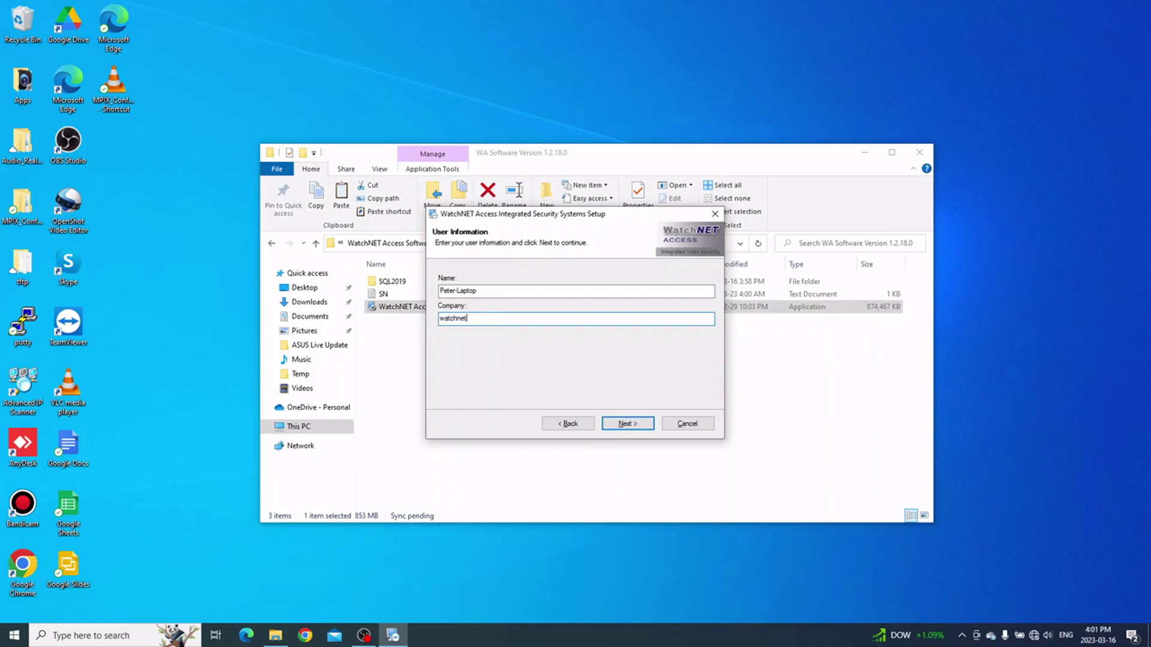
pyautogui.click(628, 425)
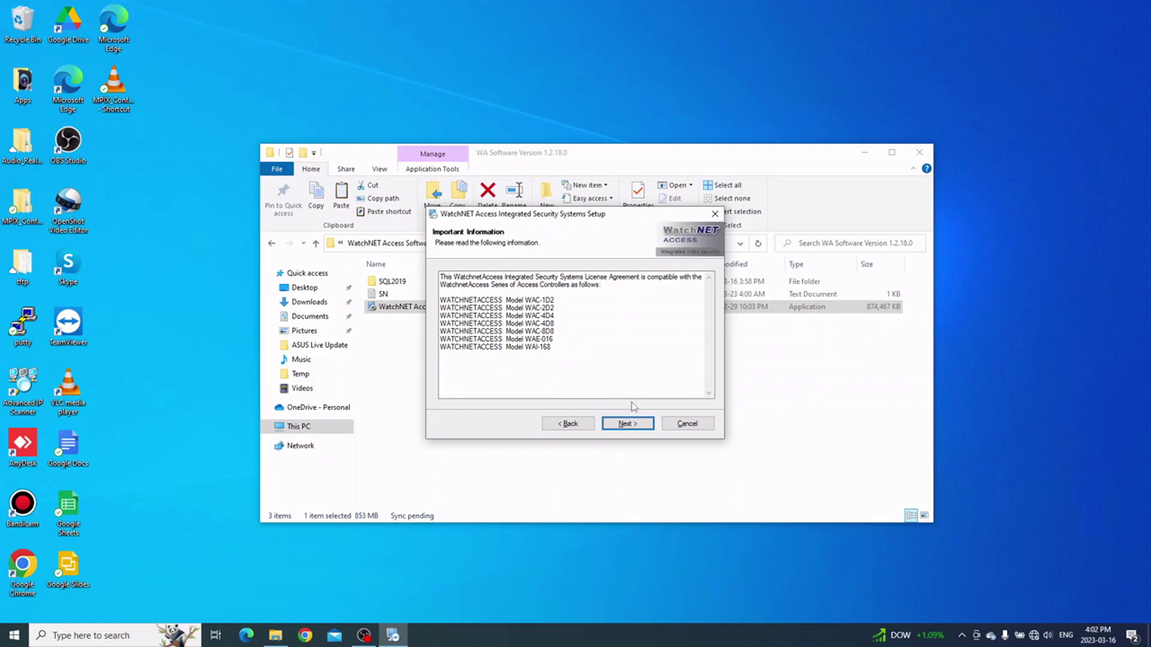
pyautogui.click(632, 425)
# Step: Copy the software serial number from the SN text file in the installer folder and minimize the file
pyautogui.click(606, 292)
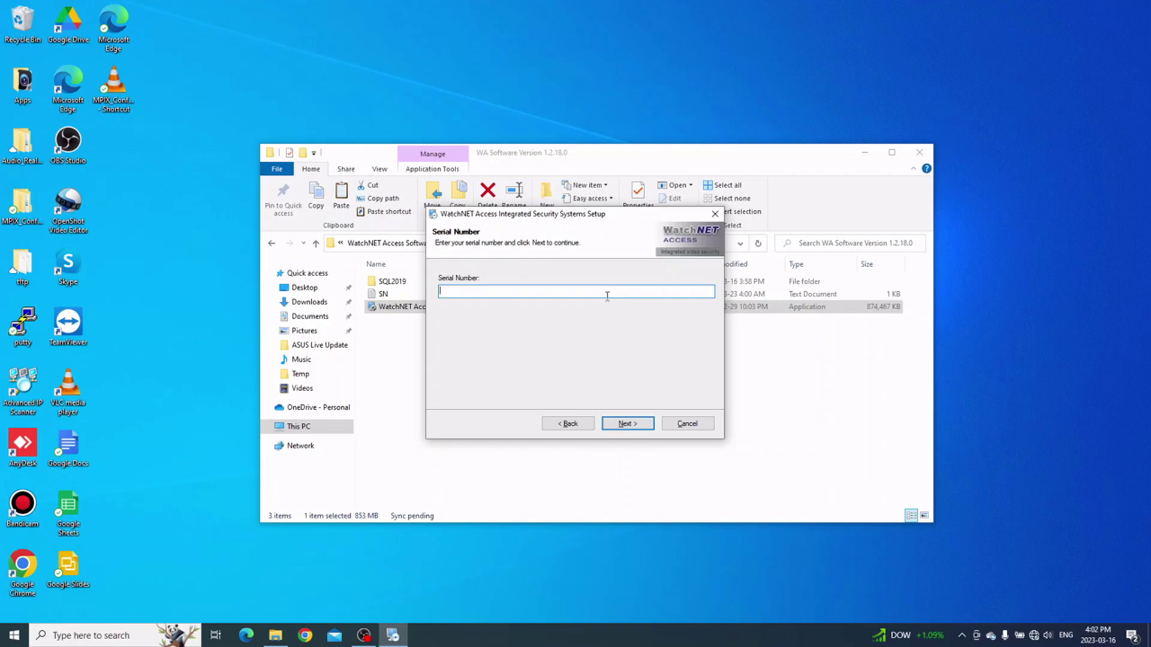
pyautogui.moveTo(593, 219); pyautogui.dragTo(630, 226)
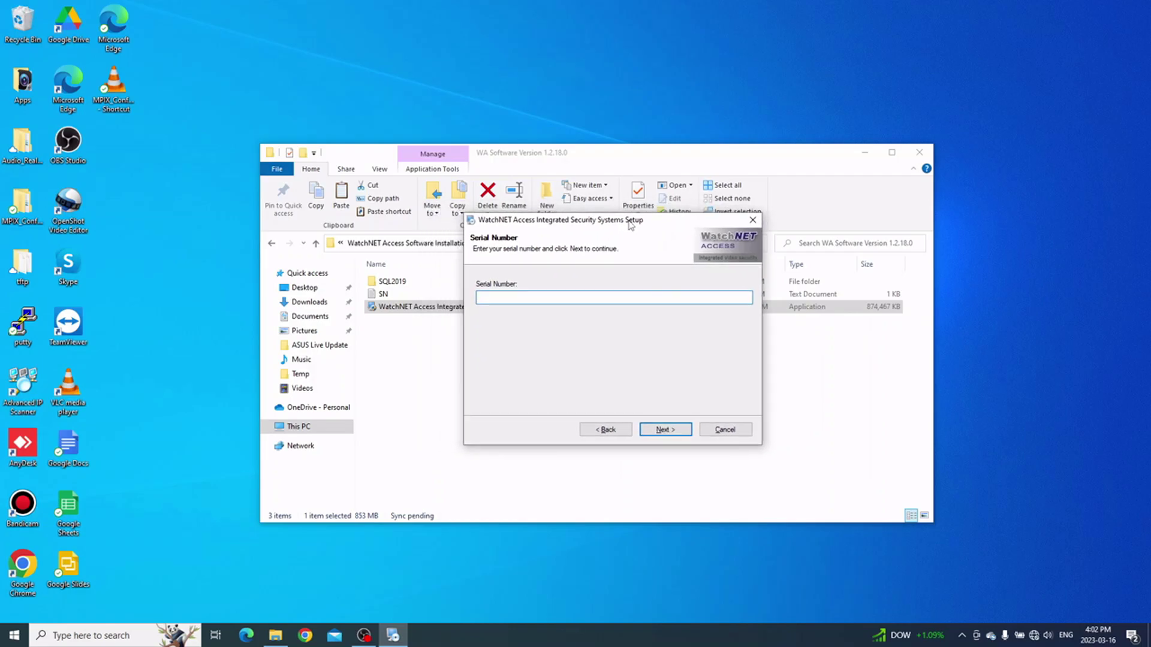
pyautogui.click(384, 294)
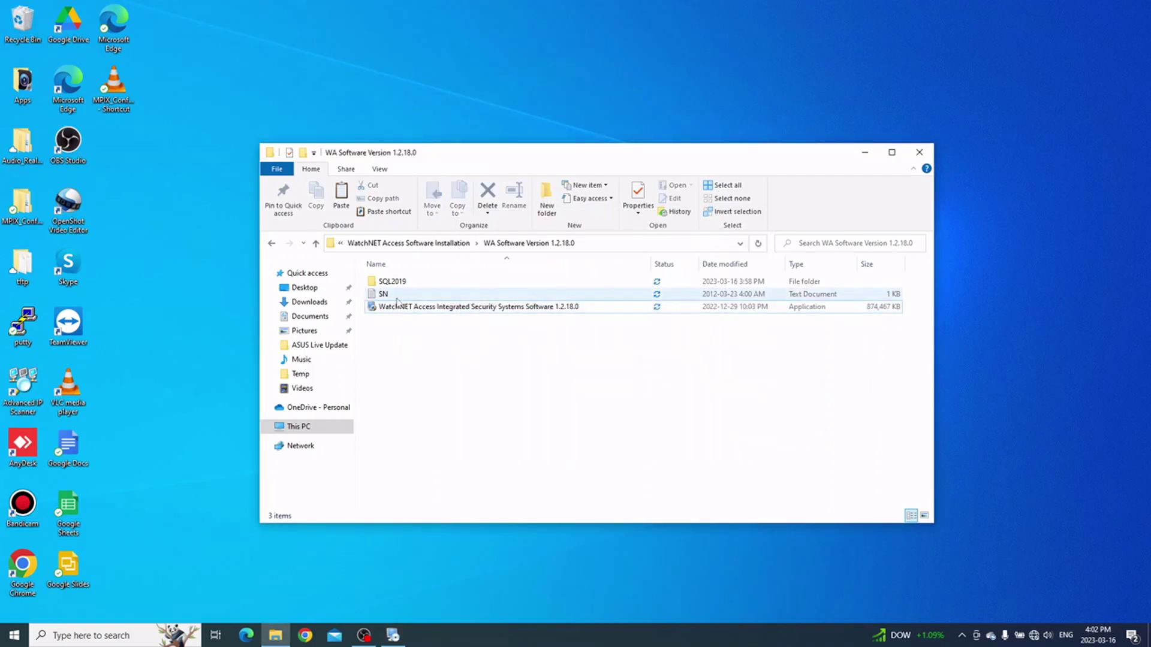
pyautogui.doubleClick(418, 294)
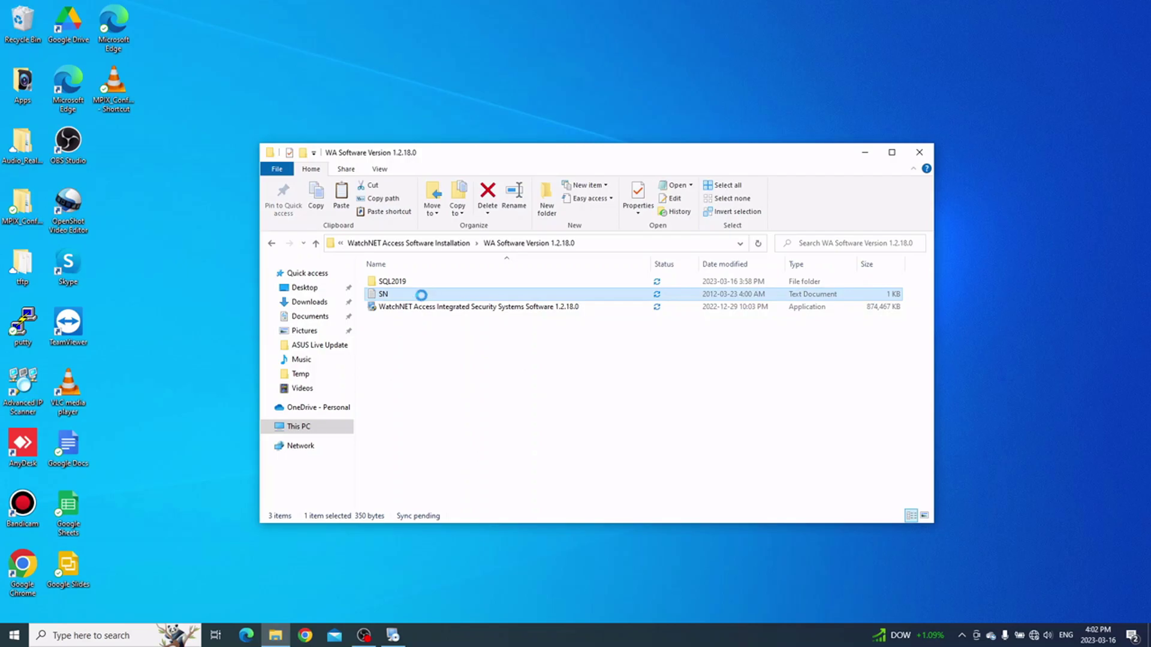
pyautogui.moveTo(429, 235); pyautogui.dragTo(343, 233)
pyautogui.rightClick(342, 234)
pyautogui.click(360, 268)
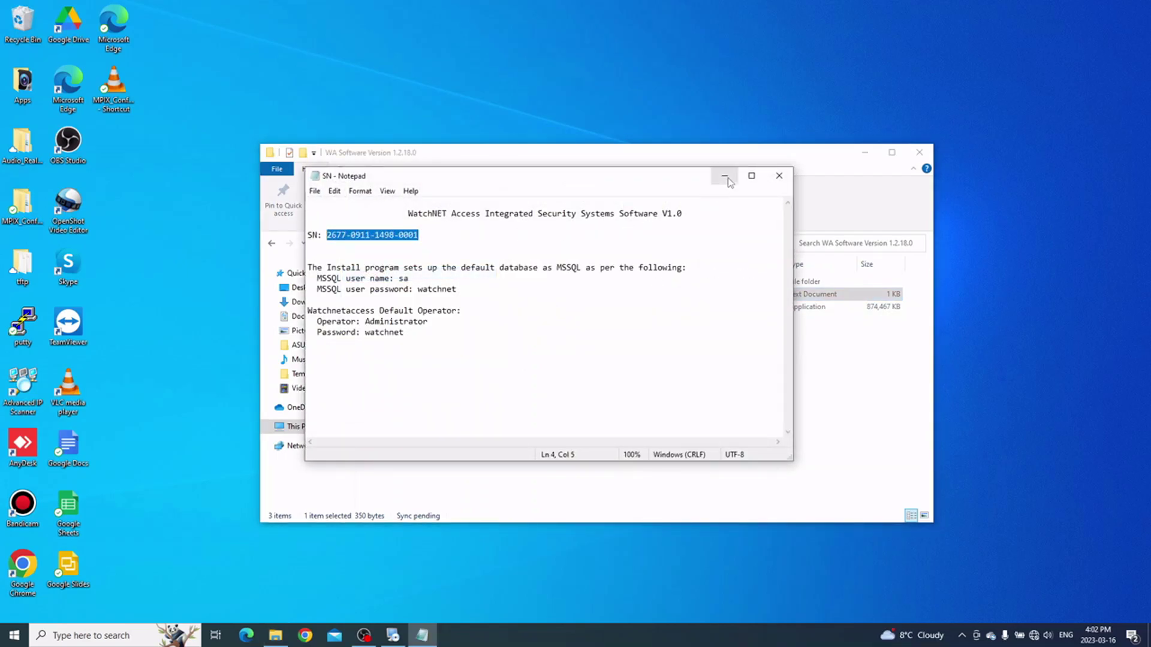
pyautogui.click(725, 176)
# Step: Paste the copied serial number into the setup wizard's Serial Number field and continue to the installation options
pyautogui.click(393, 635)
pyautogui.click(580, 298)
pyautogui.hotkey('ctrl', 'v')
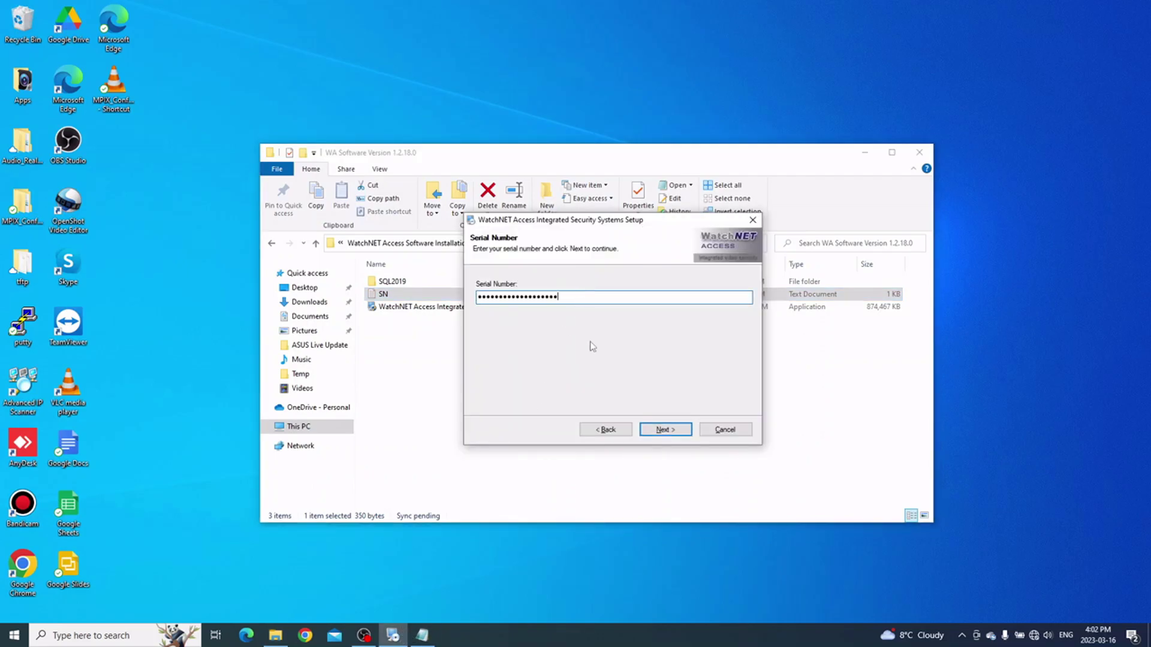
pyautogui.click(667, 430)
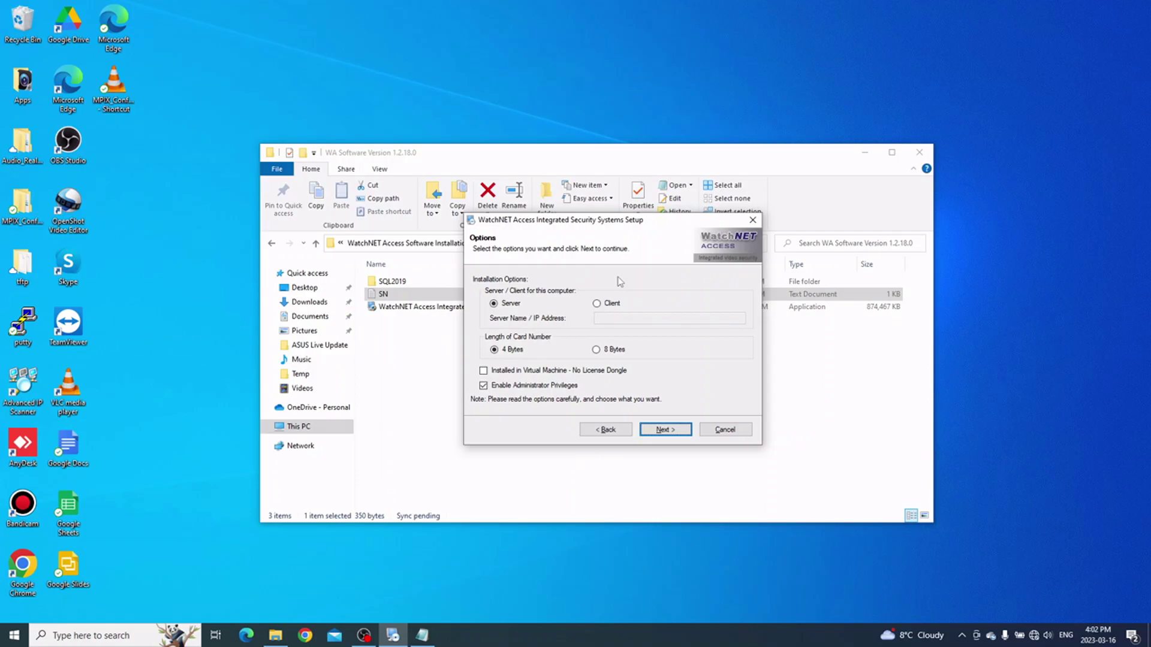
# Step: Set this computer up as Server and continue with only the WatchNET Access Integrated Security Systems package checked
pyautogui.click(509, 304)
pyautogui.click(663, 433)
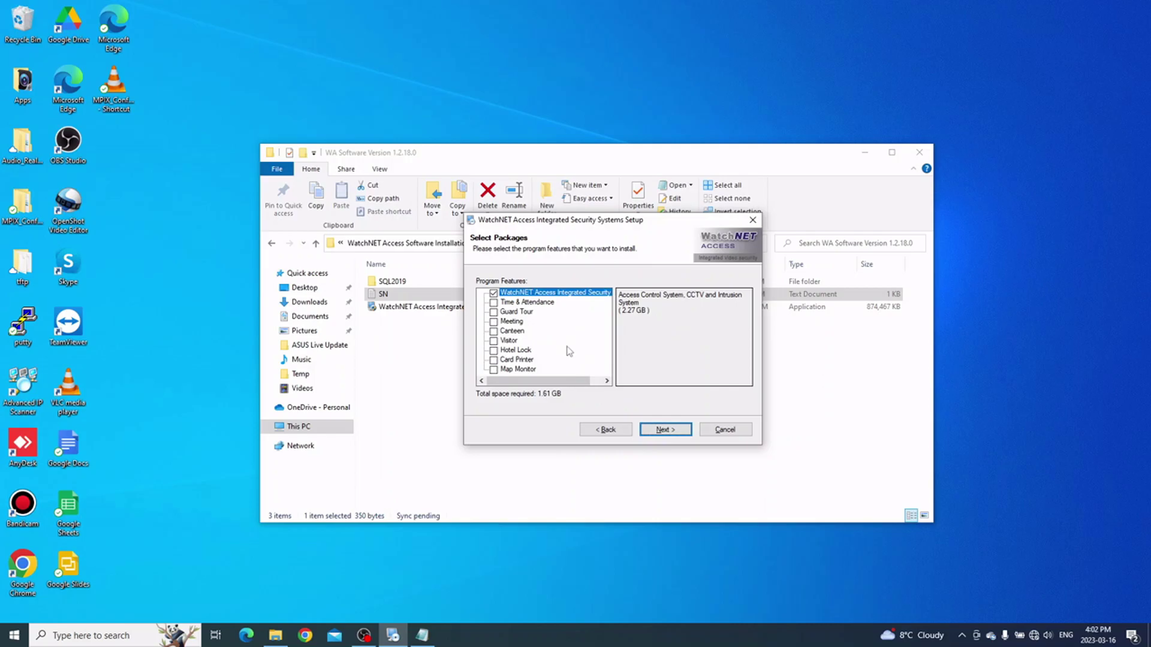
pyautogui.click(530, 302)
pyautogui.click(527, 312)
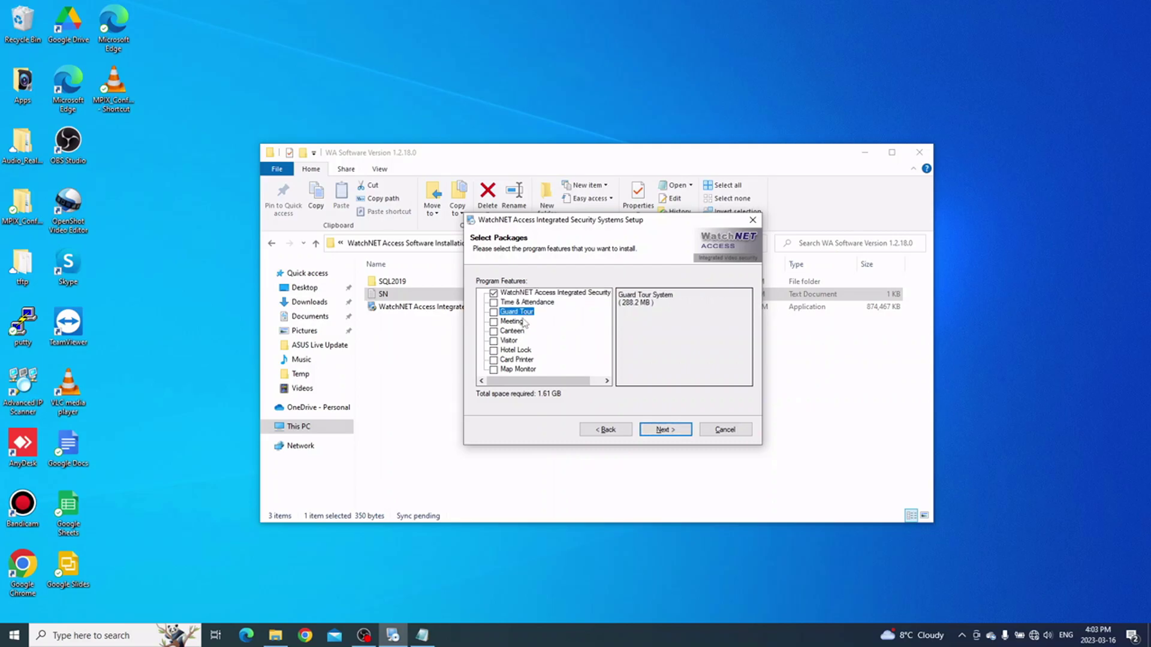
pyautogui.click(528, 304)
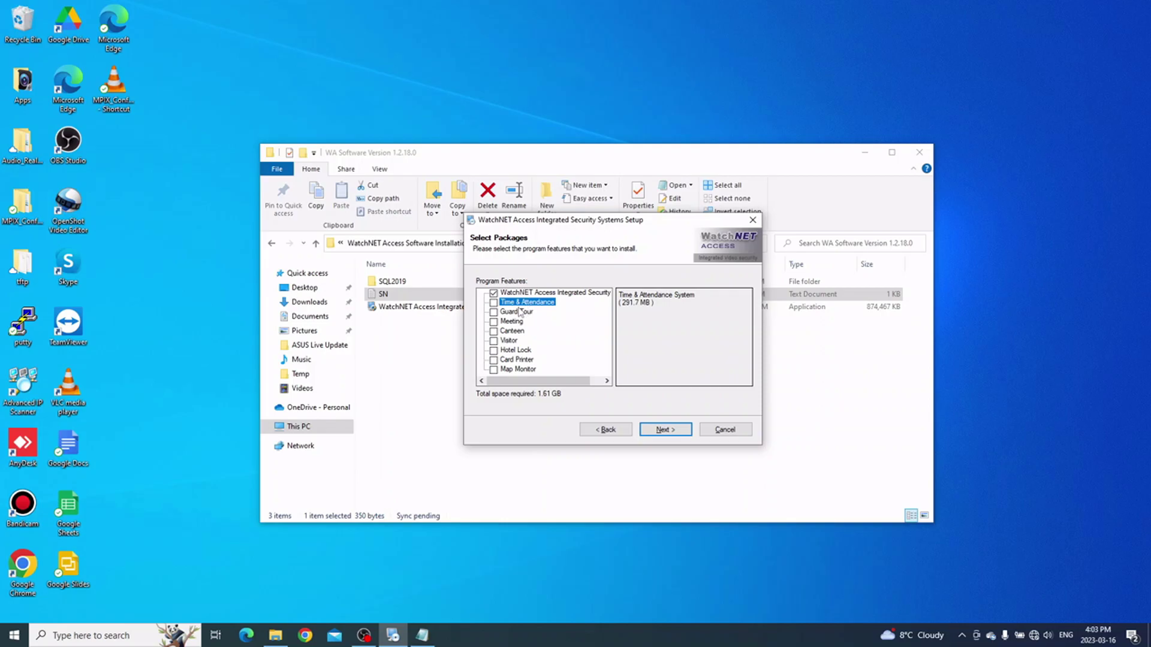
pyautogui.click(531, 295)
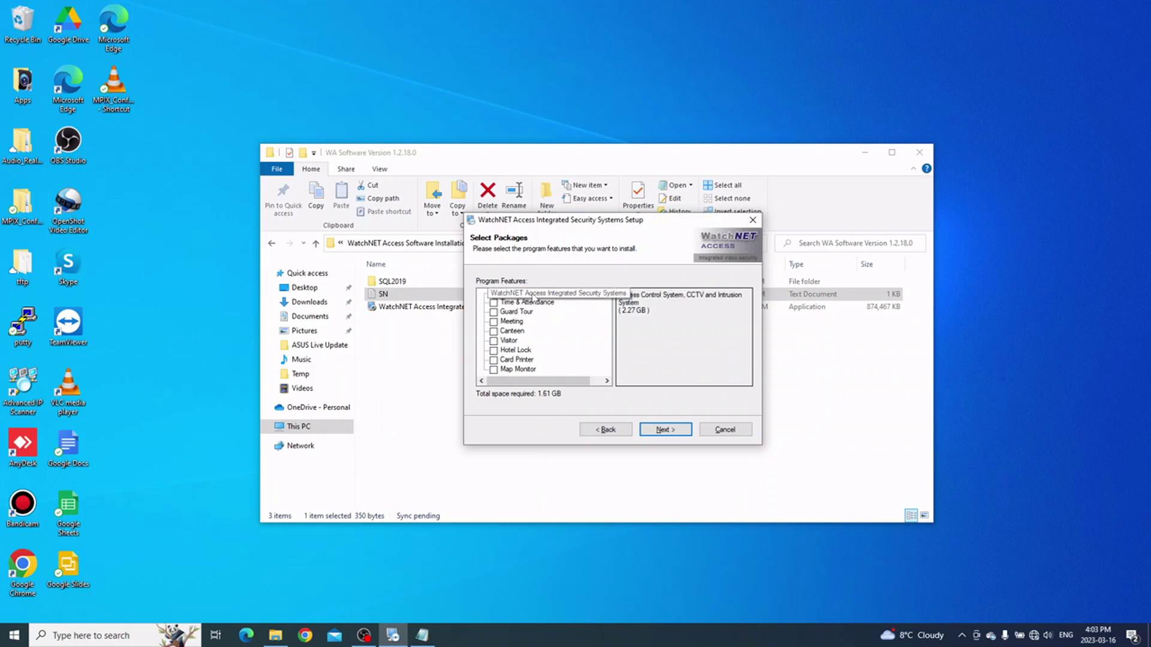
pyautogui.click(668, 431)
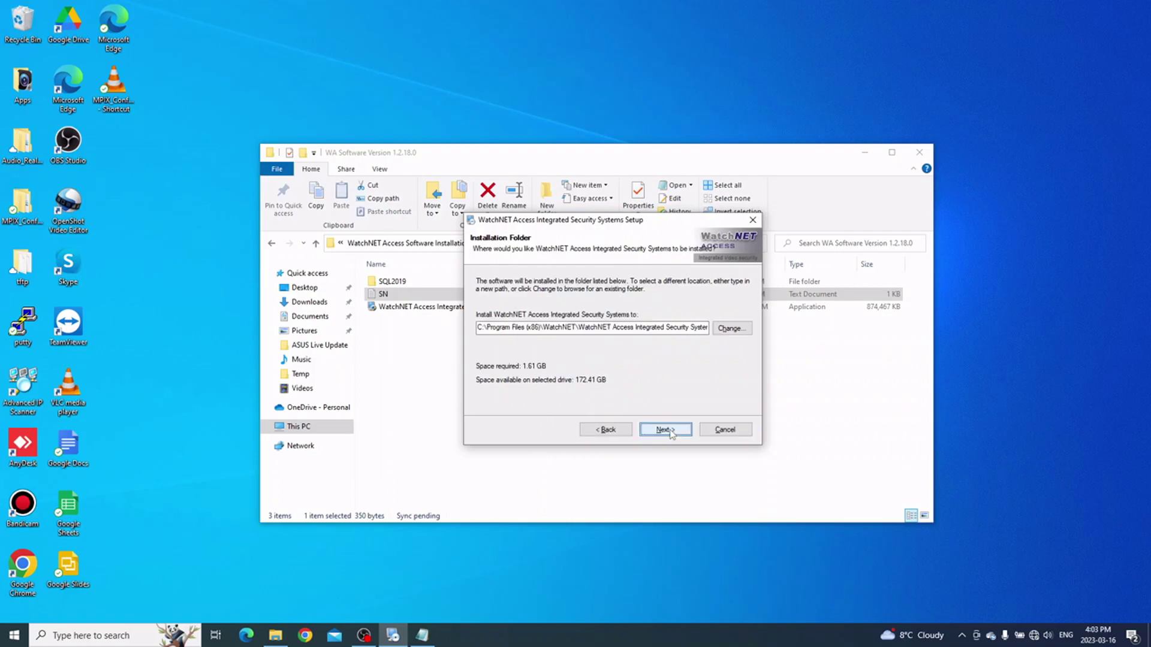
# Step: Accept the default installation folder and current-user shortcut folder, and start installing WatchNET Access
pyautogui.moveTo(629, 328); pyautogui.dragTo(710, 331)
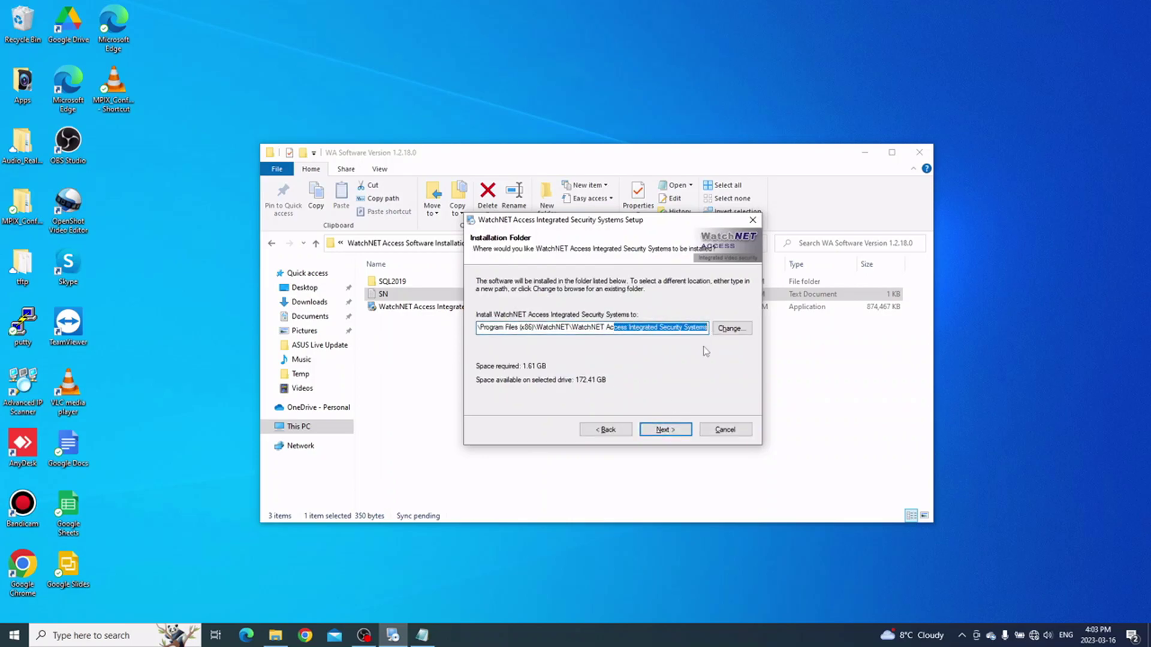
pyautogui.press('Right')
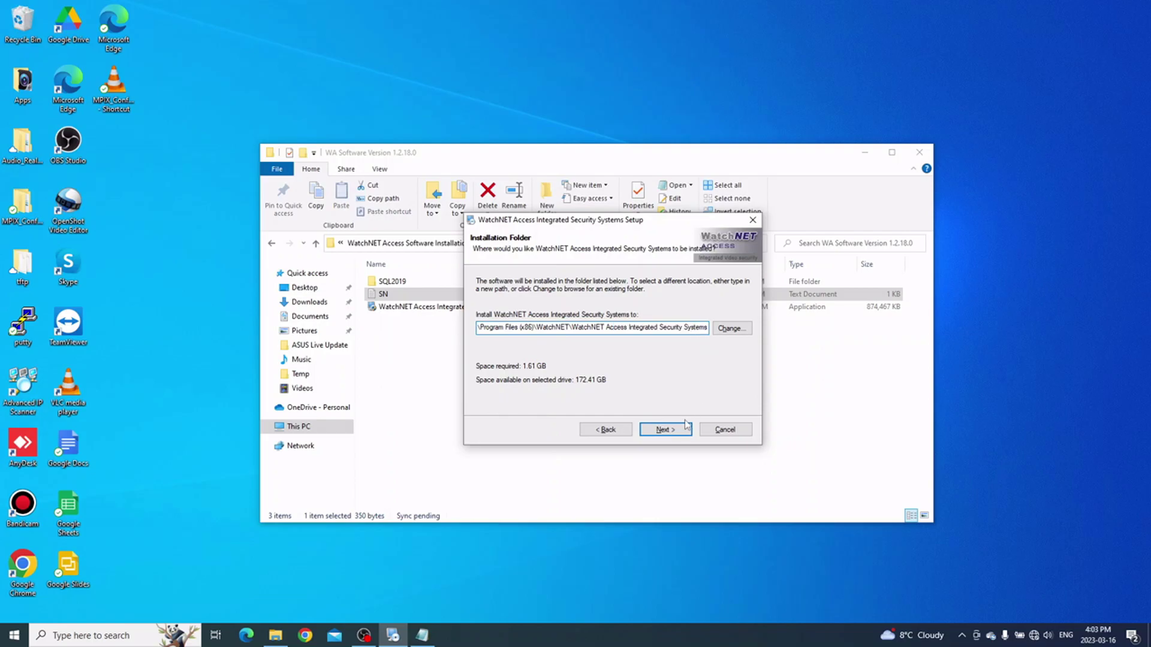
pyautogui.click(666, 431)
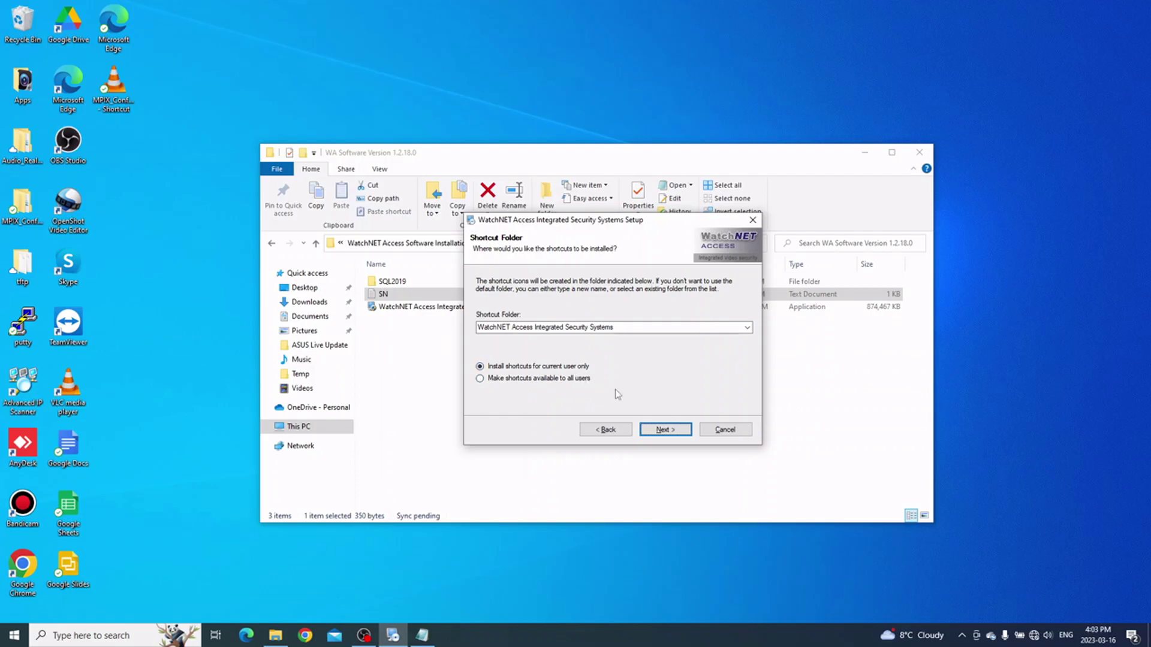
pyautogui.click(670, 433)
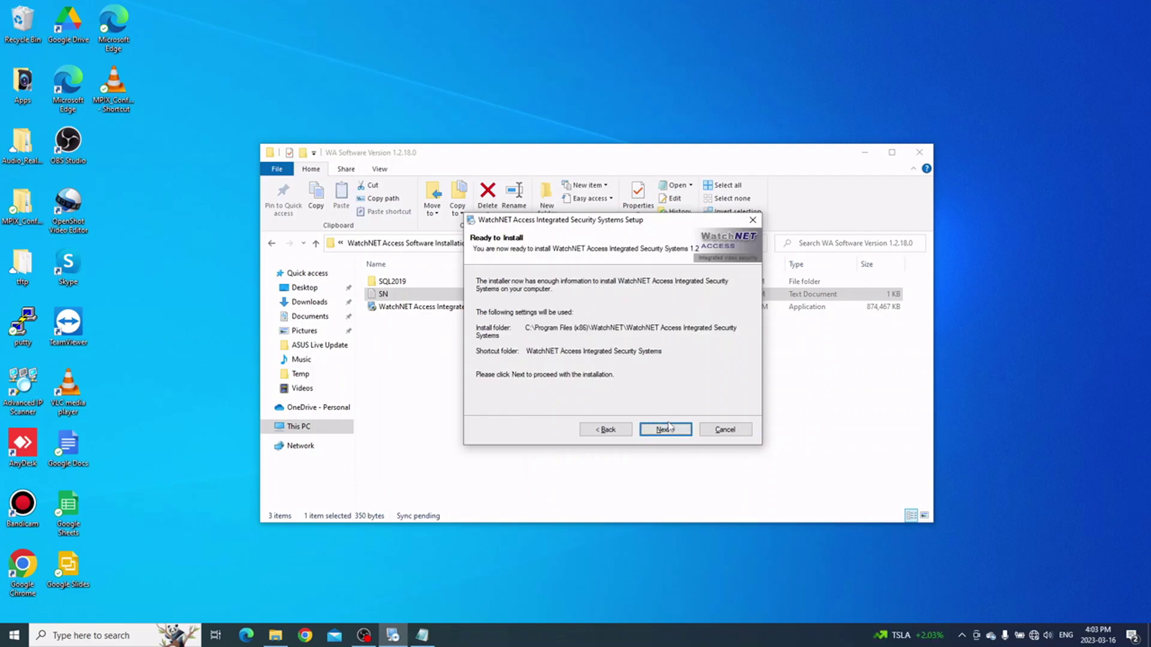
pyautogui.click(666, 429)
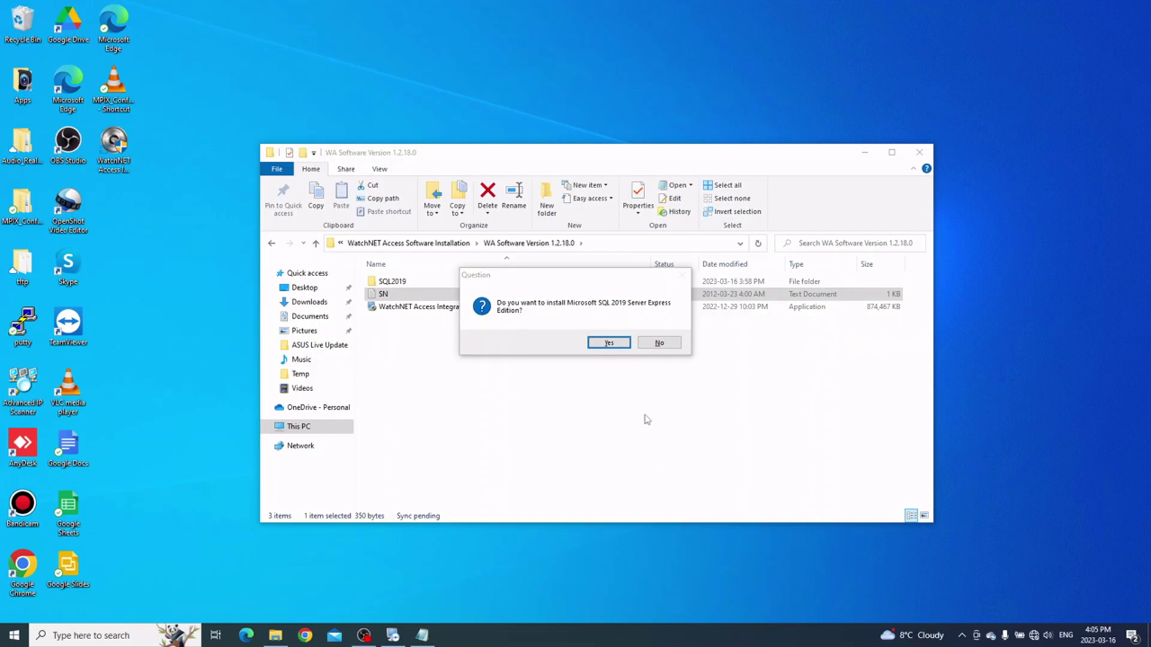
# Step: Agree to install Microsoft SQL 2019 Server Express, extract its files to the default directory, and start a new stand-alone SQL Server installation
pyautogui.click(616, 340)
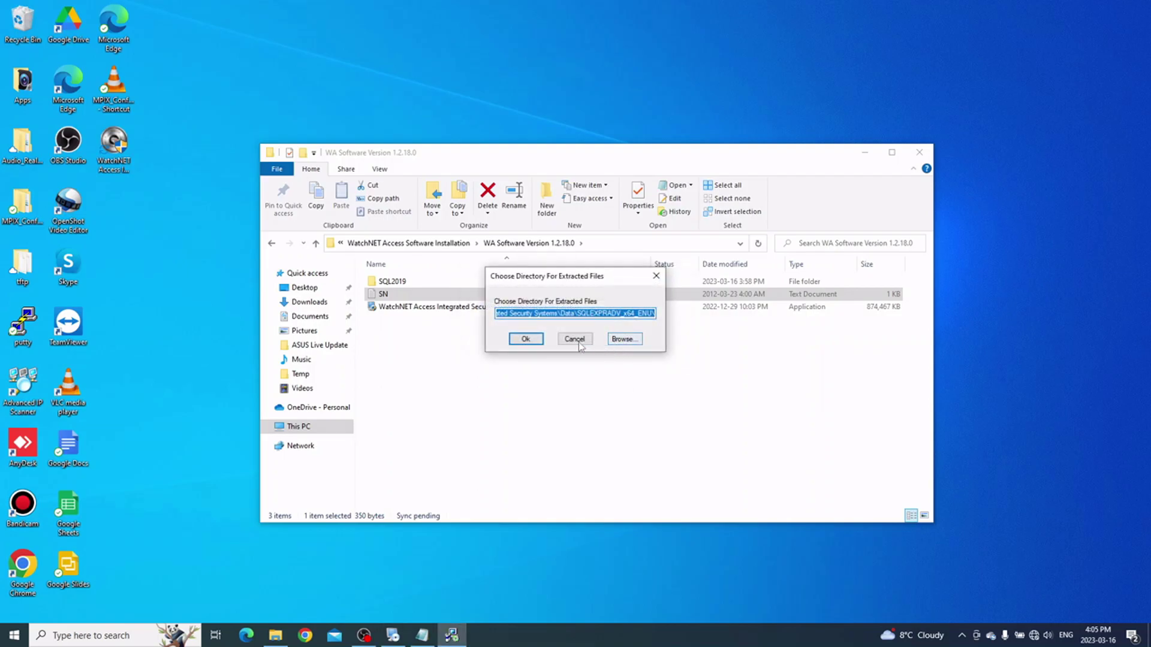
pyautogui.click(532, 340)
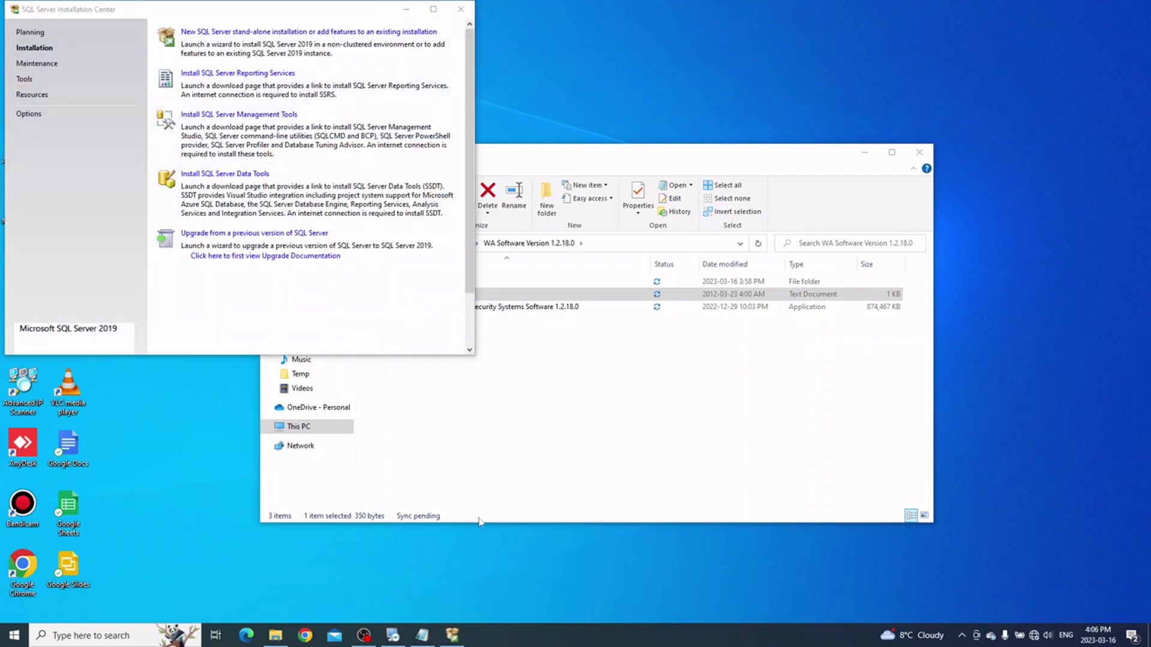
pyautogui.moveTo(279, 14); pyautogui.dragTo(495, 93)
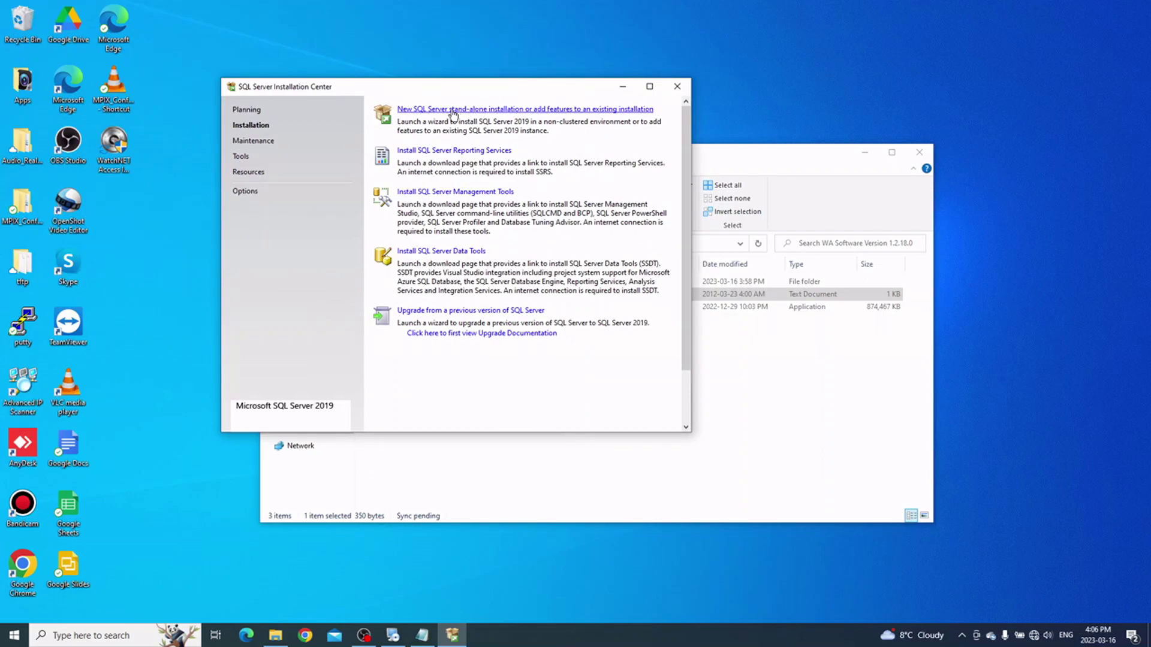
pyautogui.click(489, 111)
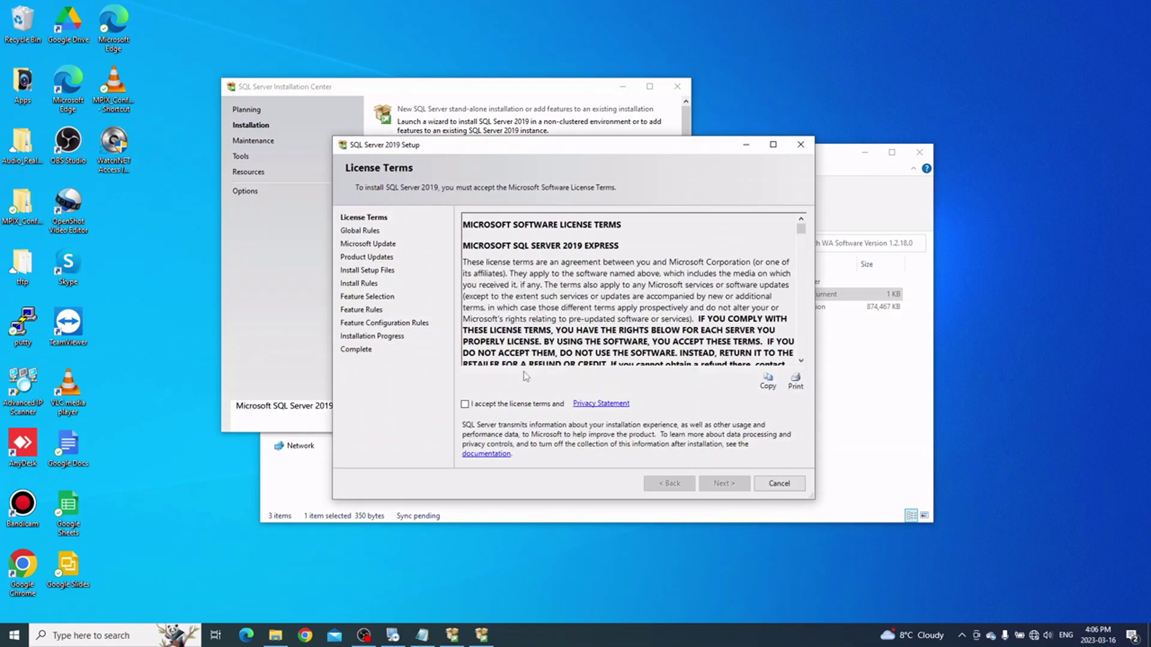
# Step: Accept the SQL Server 2019 license terms and continue to the Microsoft Update page
pyautogui.click(465, 404)
pyautogui.moveTo(801, 228); pyautogui.dragTo(802, 358)
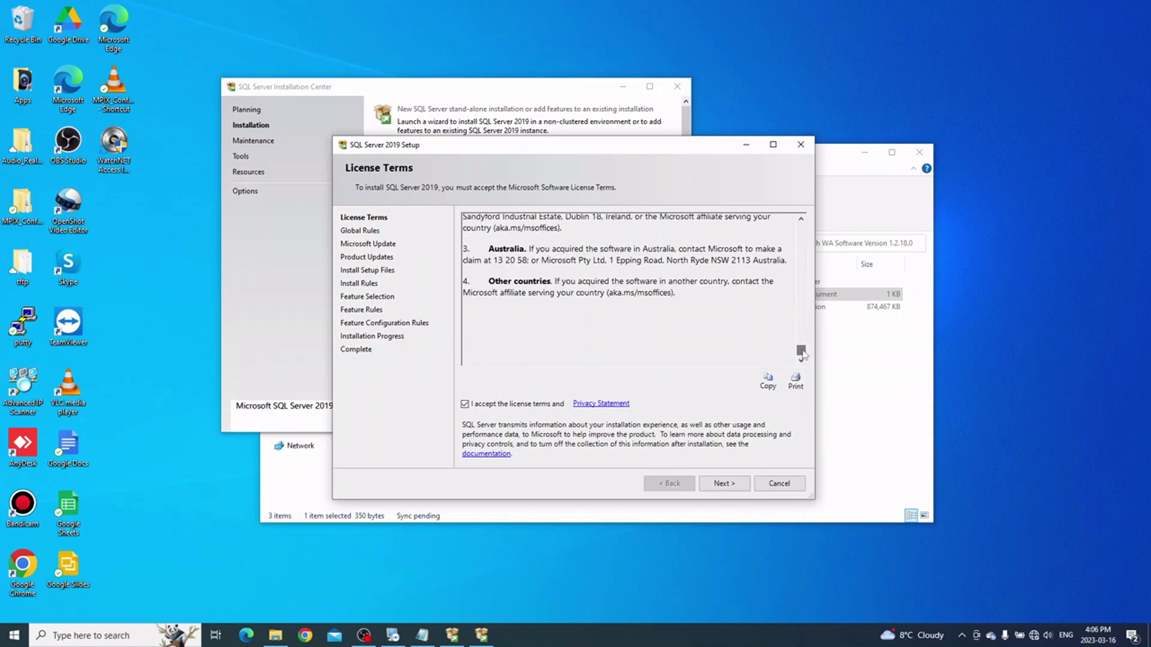
pyautogui.click(728, 482)
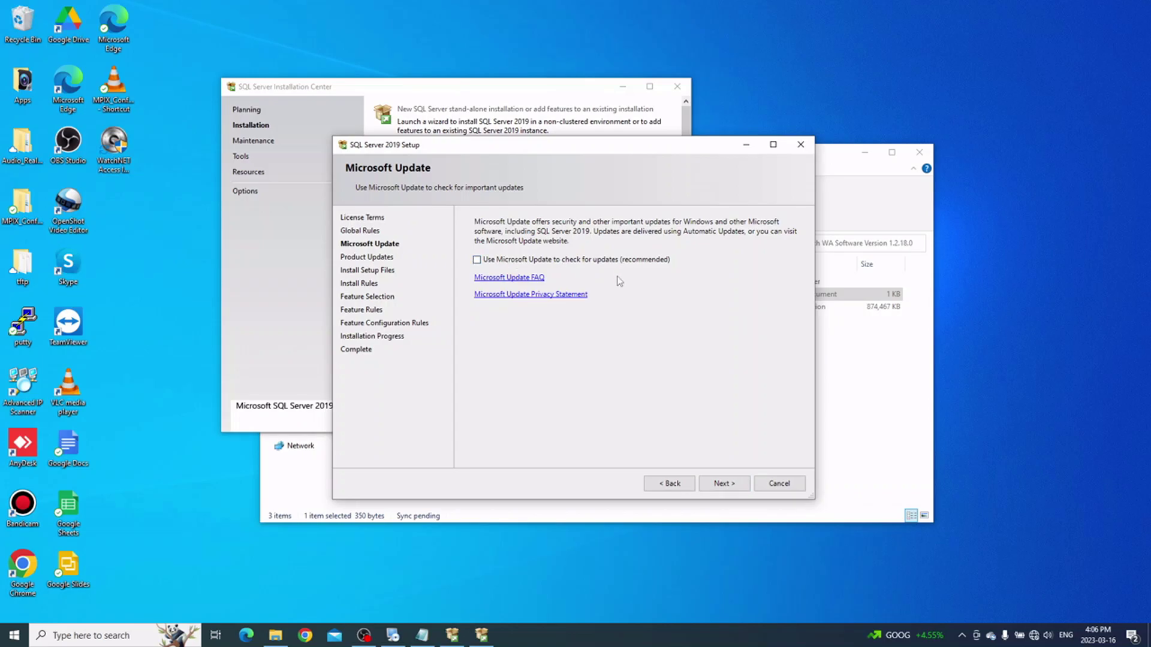
# Step: Leave Microsoft Update checking off and continue past Product Updates and Install Rules to Feature Selection
pyautogui.click(724, 485)
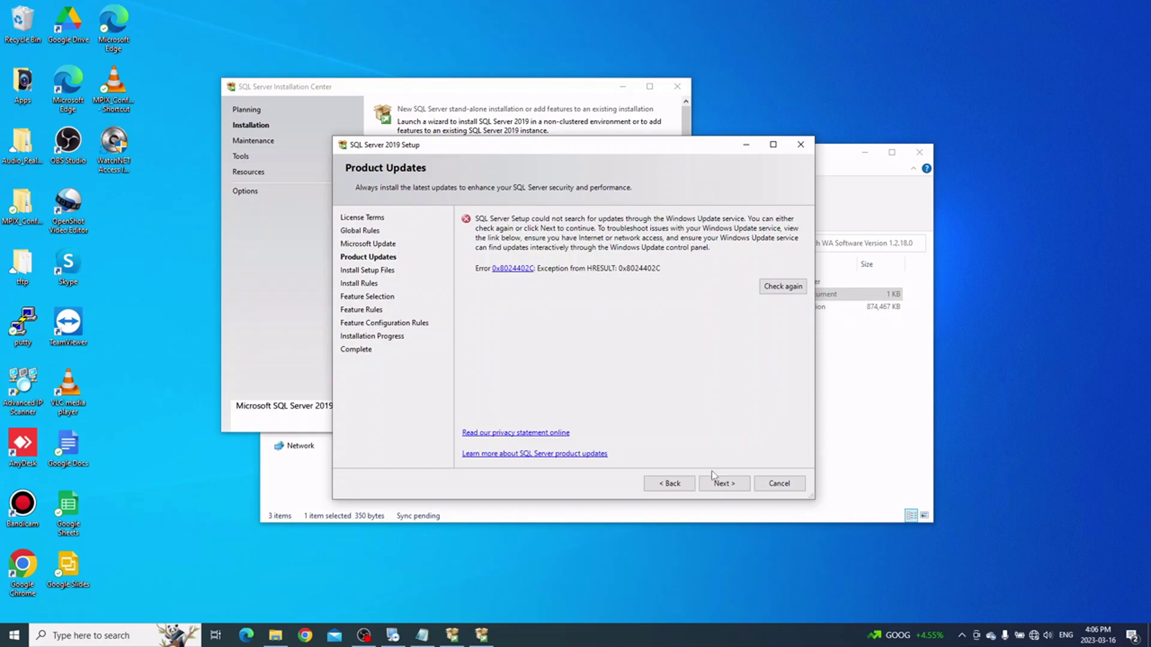
pyautogui.click(731, 486)
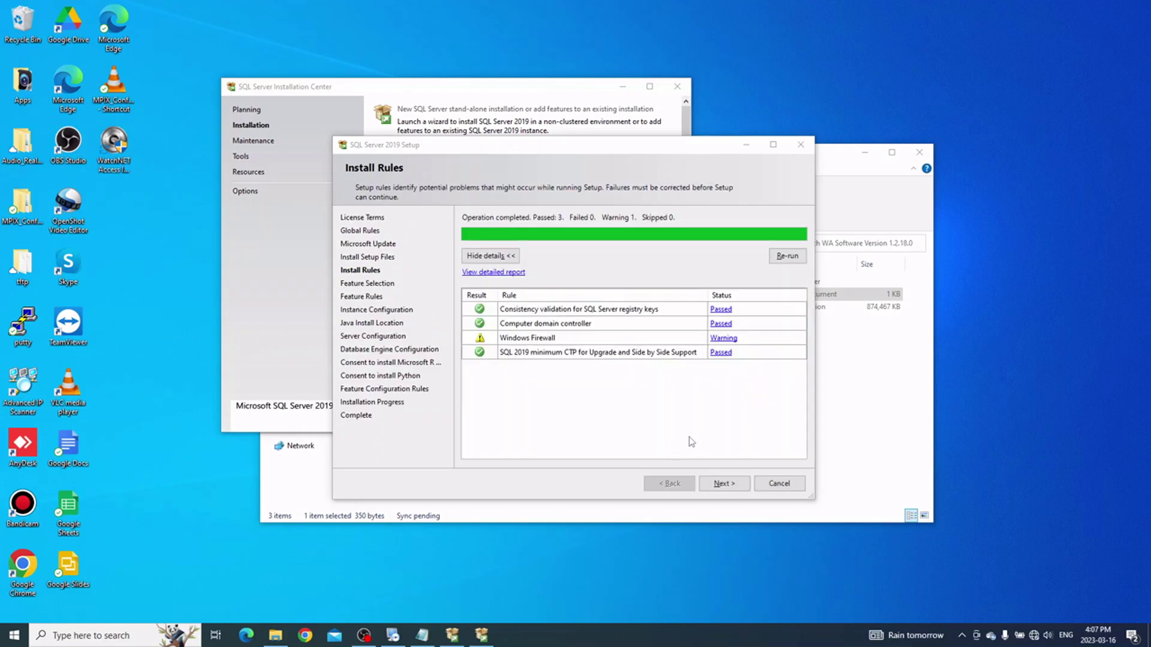
pyautogui.click(725, 484)
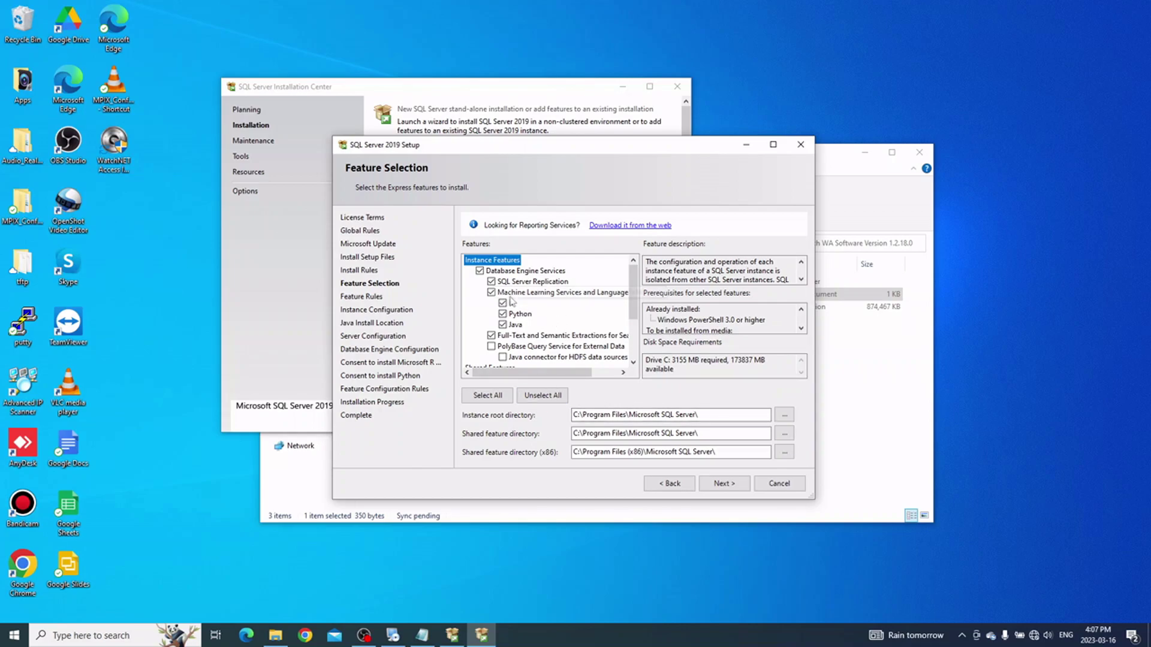
# Step: Exclude Machine Learning Services and Full-Text extractions from the features, include LocalDB, and continue to Instance Configuration
pyautogui.click(491, 292)
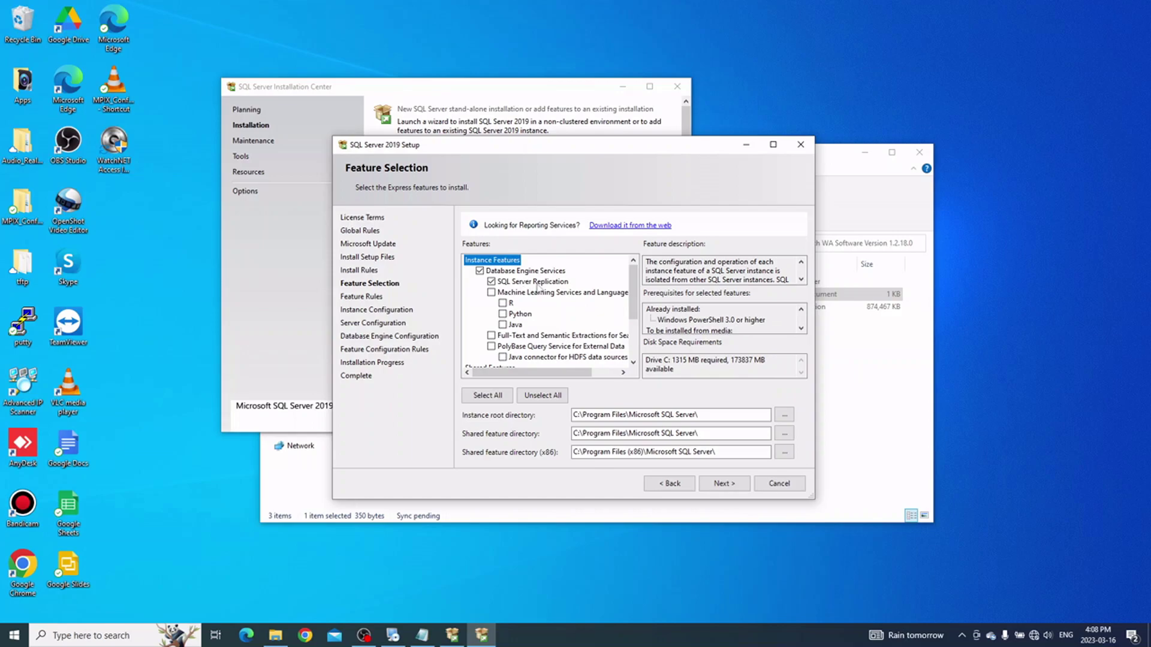
pyautogui.moveTo(630, 292); pyautogui.dragTo(630, 345)
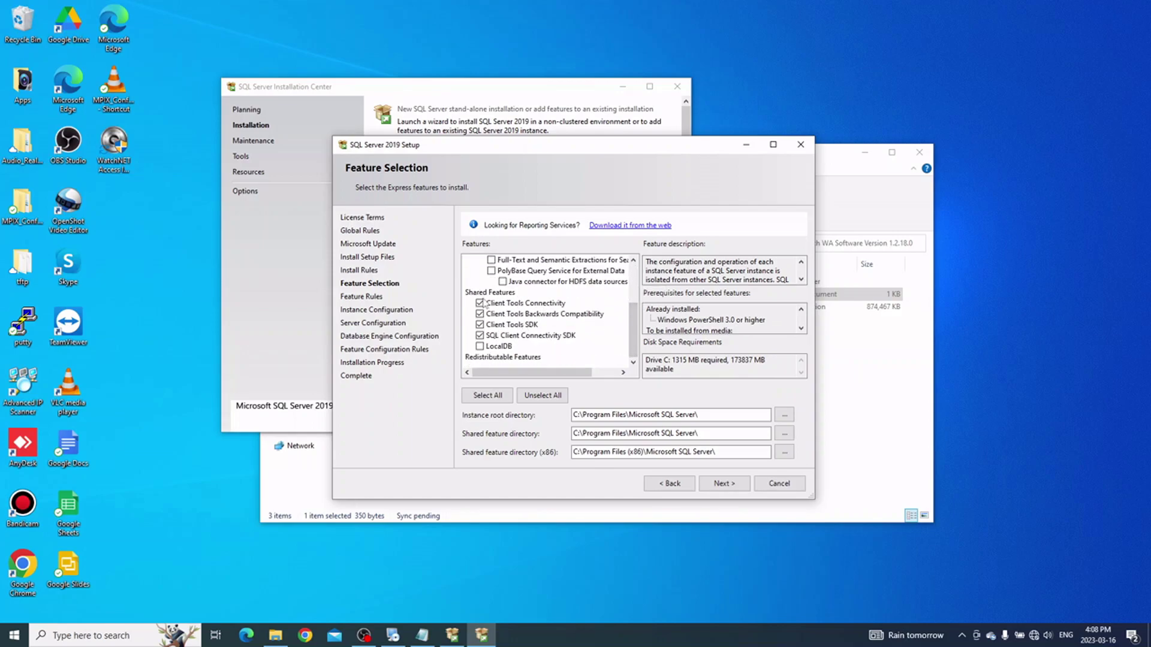
pyautogui.click(480, 347)
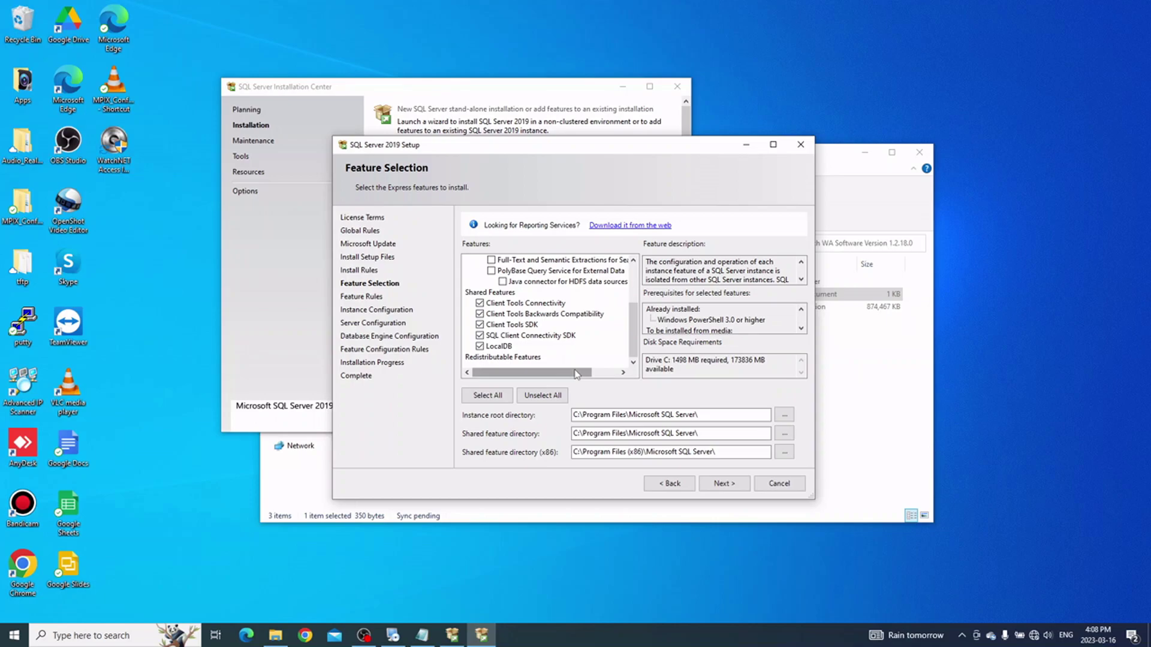
pyautogui.click(724, 484)
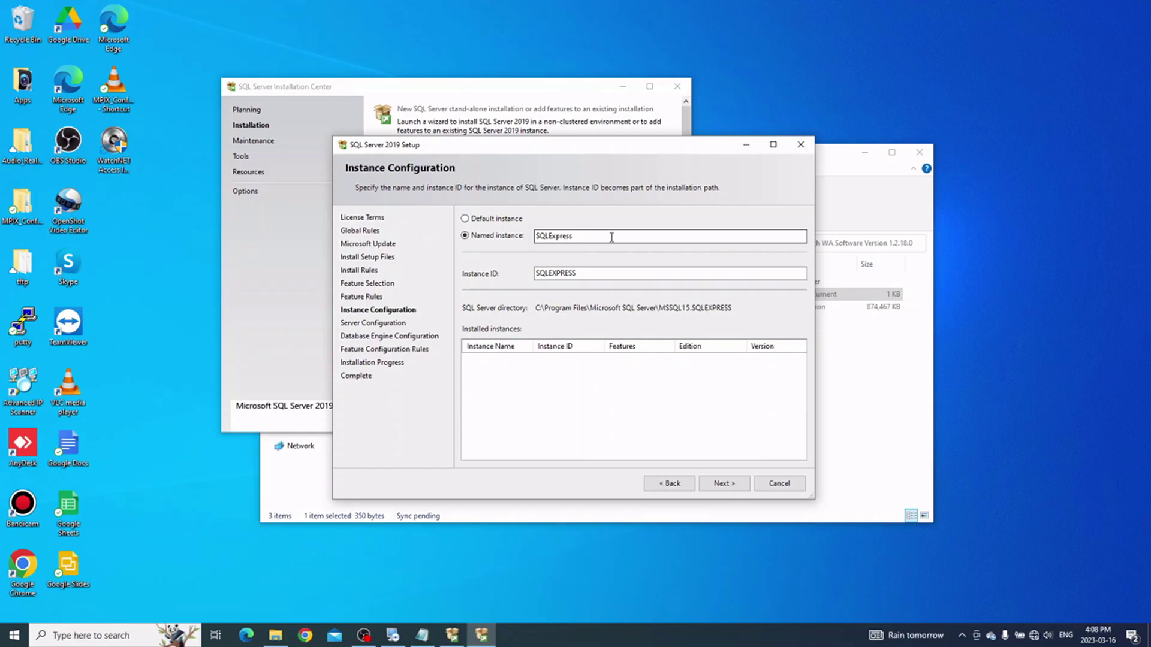
# Step: Keep the named instance SQLExpress, set the SQL Server Browser startup type to Automatic, and continue to Database Engine Configuration
pyautogui.click(730, 485)
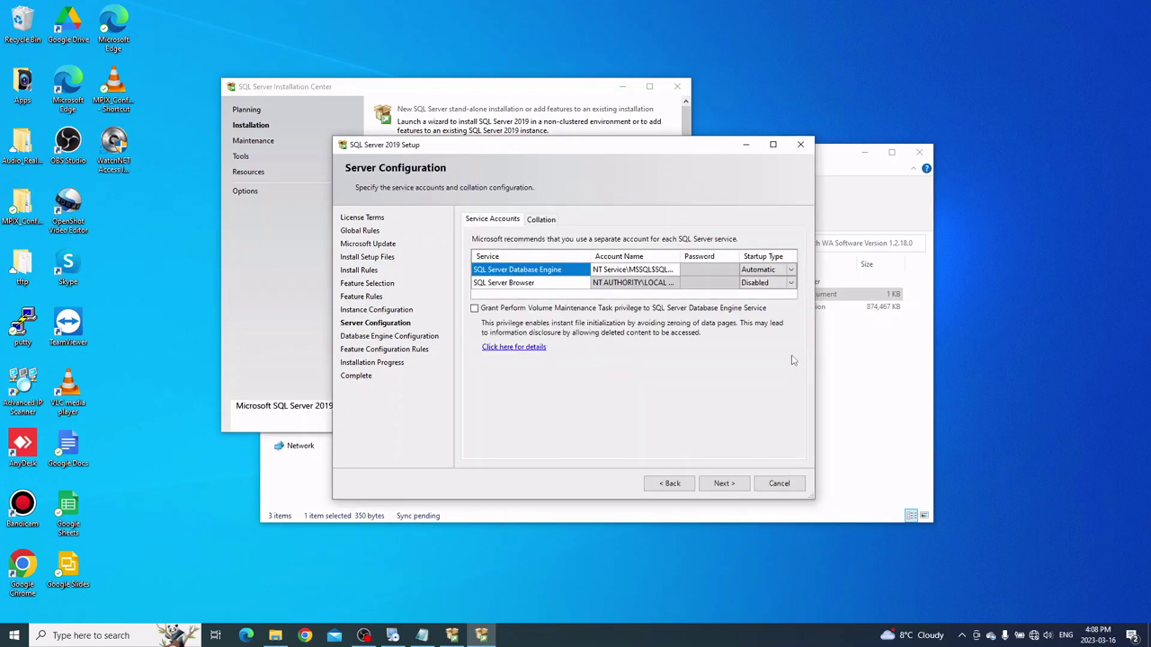
pyautogui.click(791, 283)
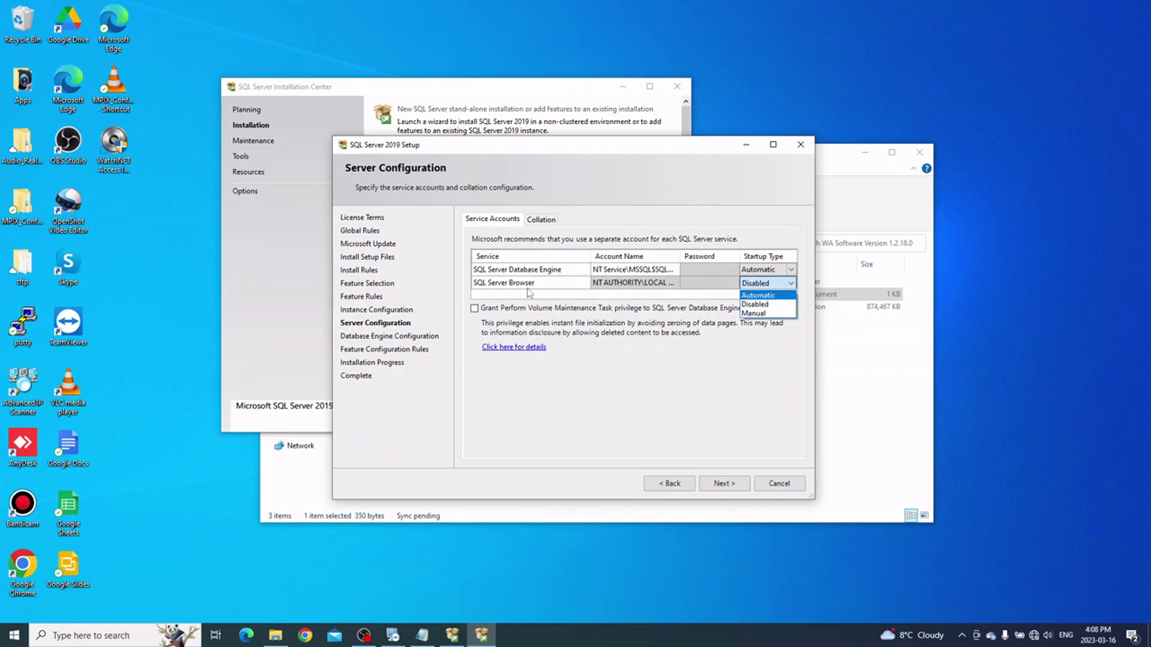
pyautogui.click(752, 297)
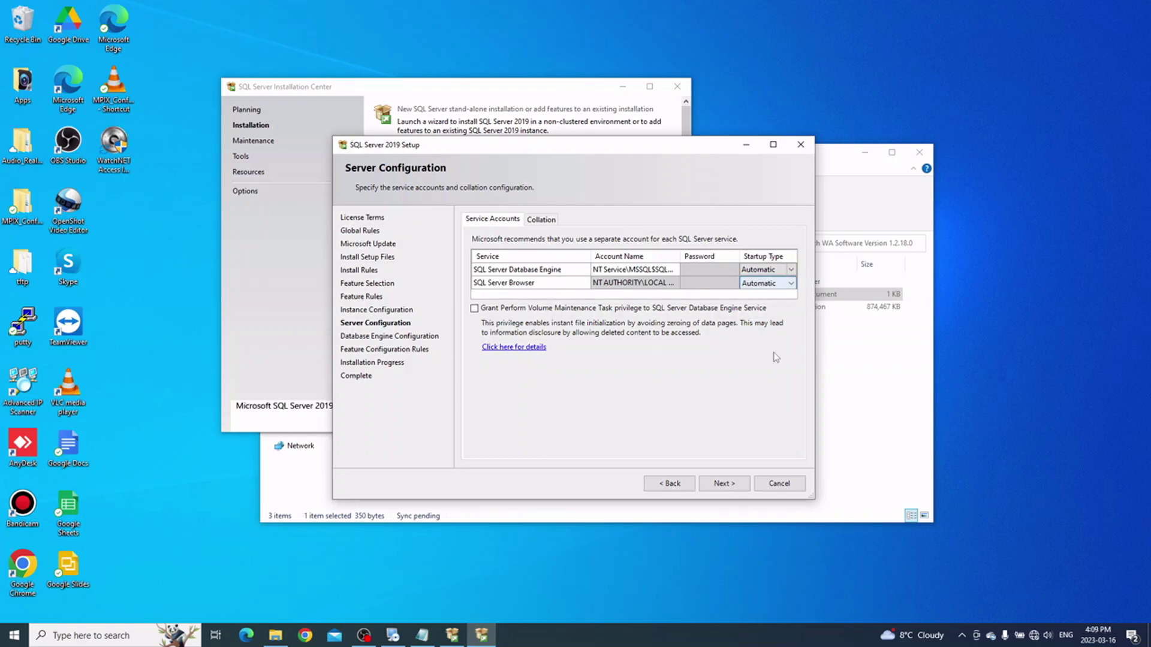
pyautogui.click(742, 477)
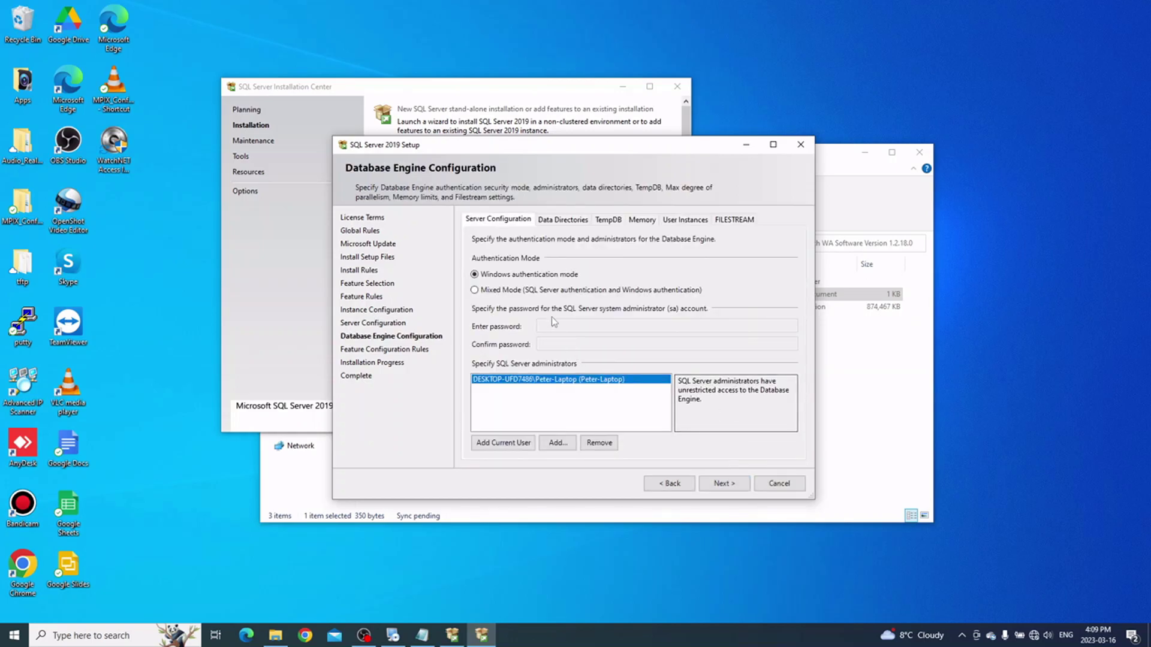
# Step: Choose Mixed Mode authentication, and enter and confirm the password for the SQL Server system administrator (sa) account
pyautogui.click(491, 292)
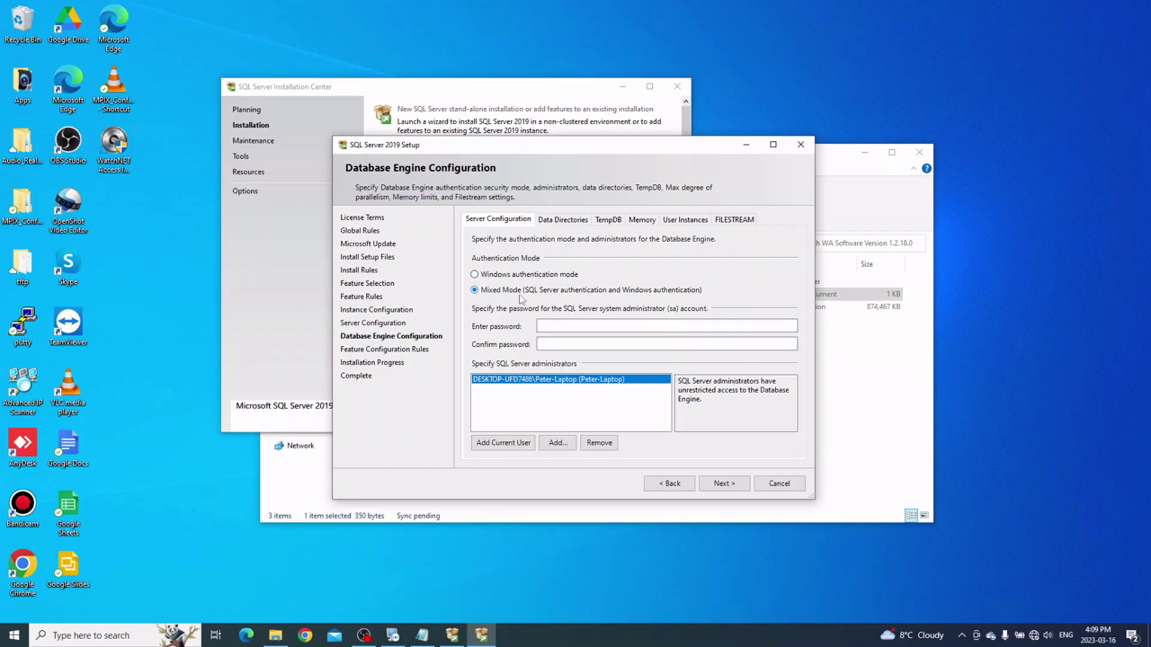
pyautogui.click(548, 326)
pyautogui.write('•••••••')
pyautogui.hotkey('ctrl', 'a')
pyautogui.write('••••••••')
pyautogui.click(547, 344)
pyautogui.write('••••••••')
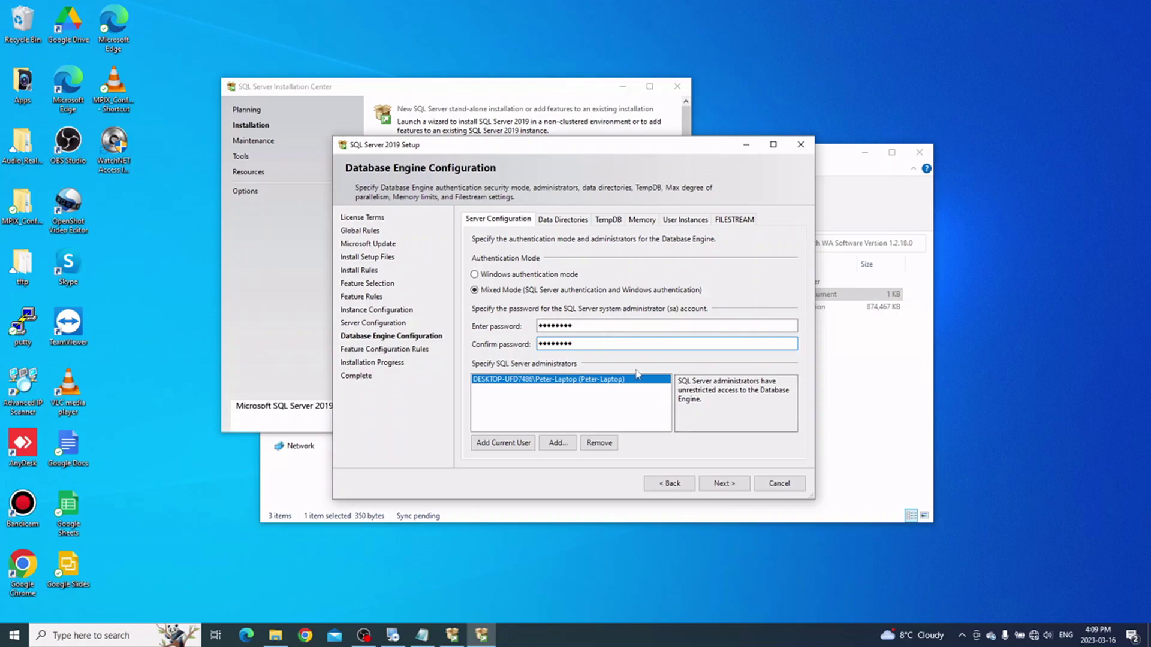
# Step: Run the SQL Server 2019 installation through to the Complete page and close the setup wizard
pyautogui.click(725, 483)
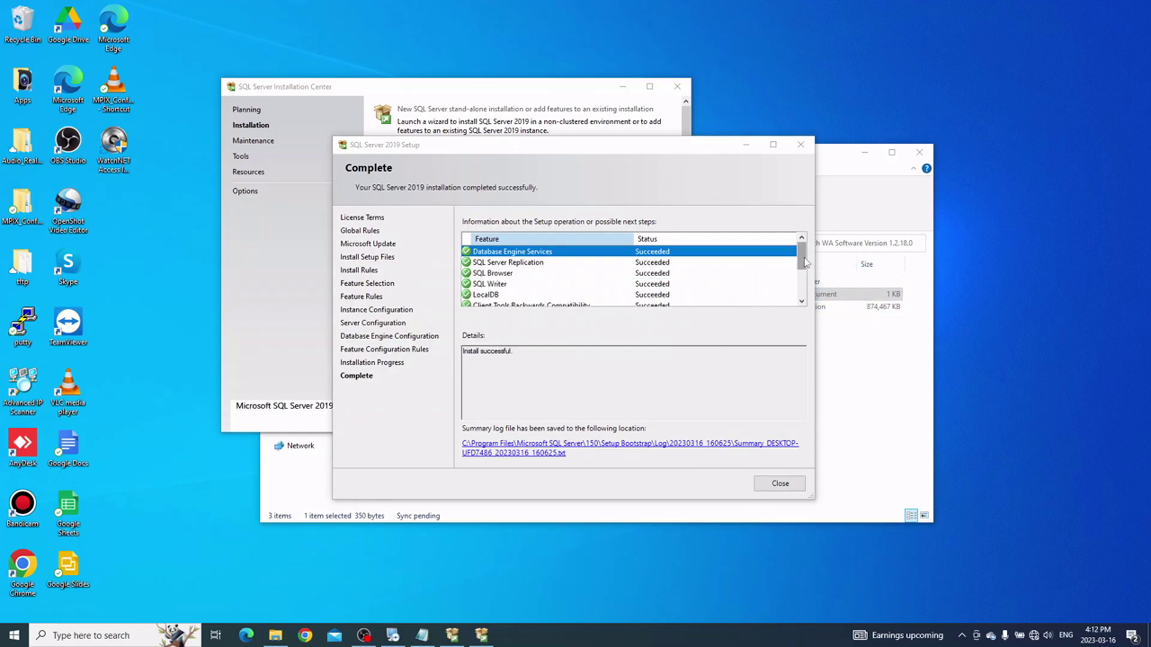
pyautogui.moveTo(802, 258)
pyautogui.mouseDown()
pyautogui.moveTo(803, 299)
pyautogui.moveTo(813, 259)
pyautogui.mouseUp()
pyautogui.click(780, 483)
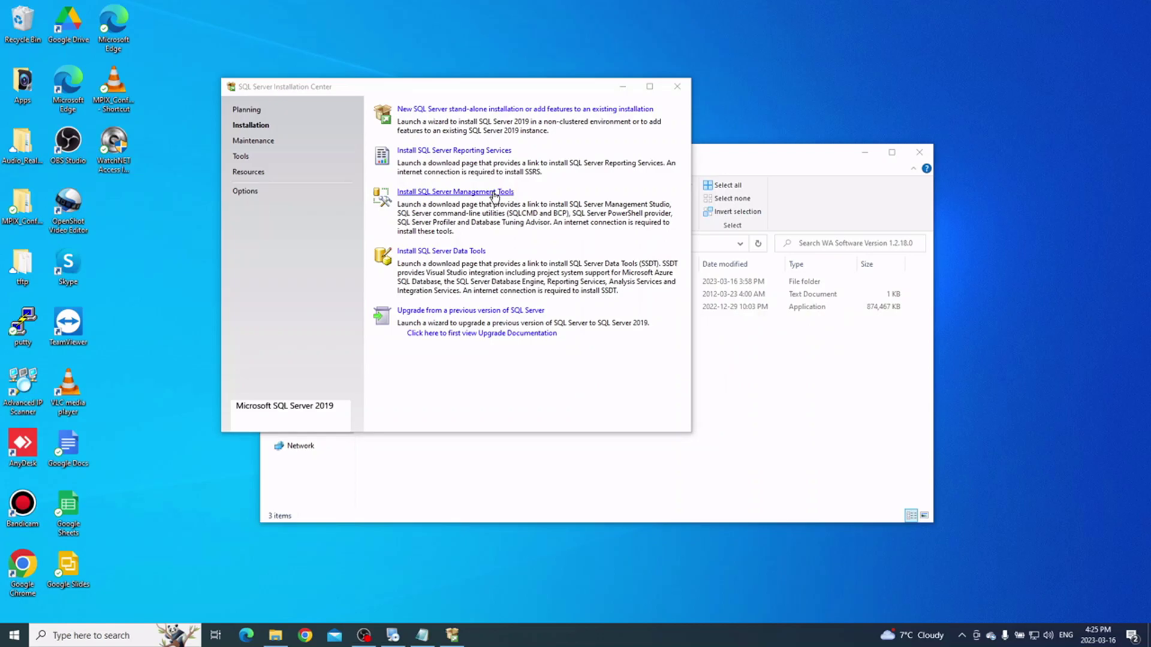
# Step: Open the download page for SQL Server Management Tools and download SQL Server Management Studio (SSMS) 19.0.2
pyautogui.click(495, 193)
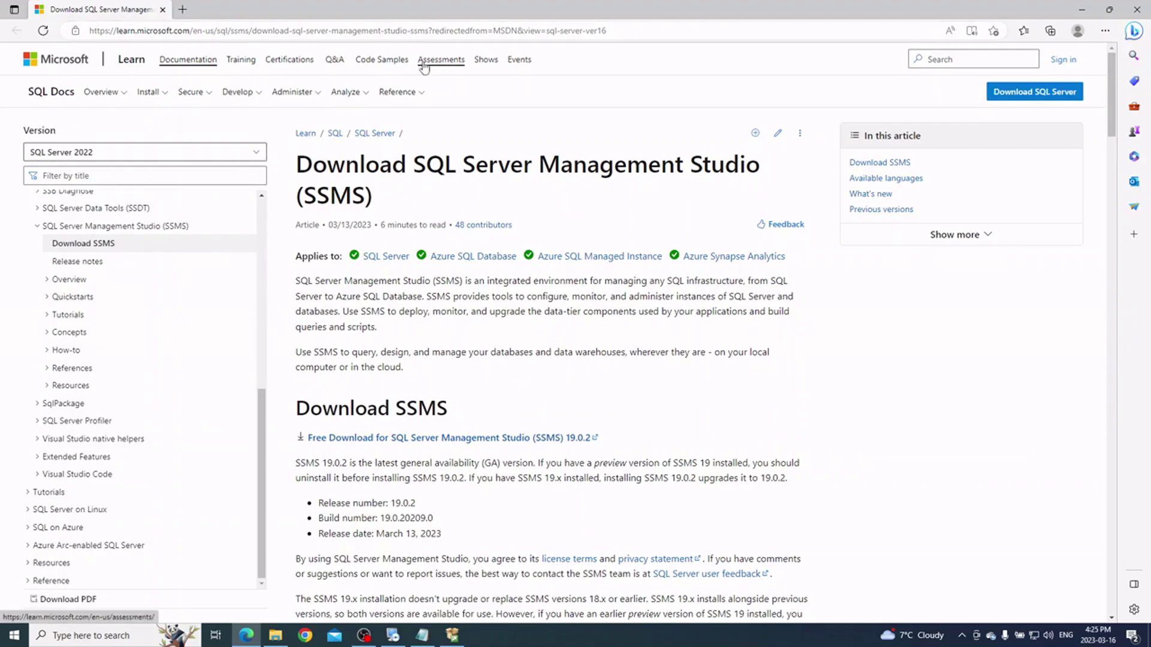
pyautogui.click(428, 443)
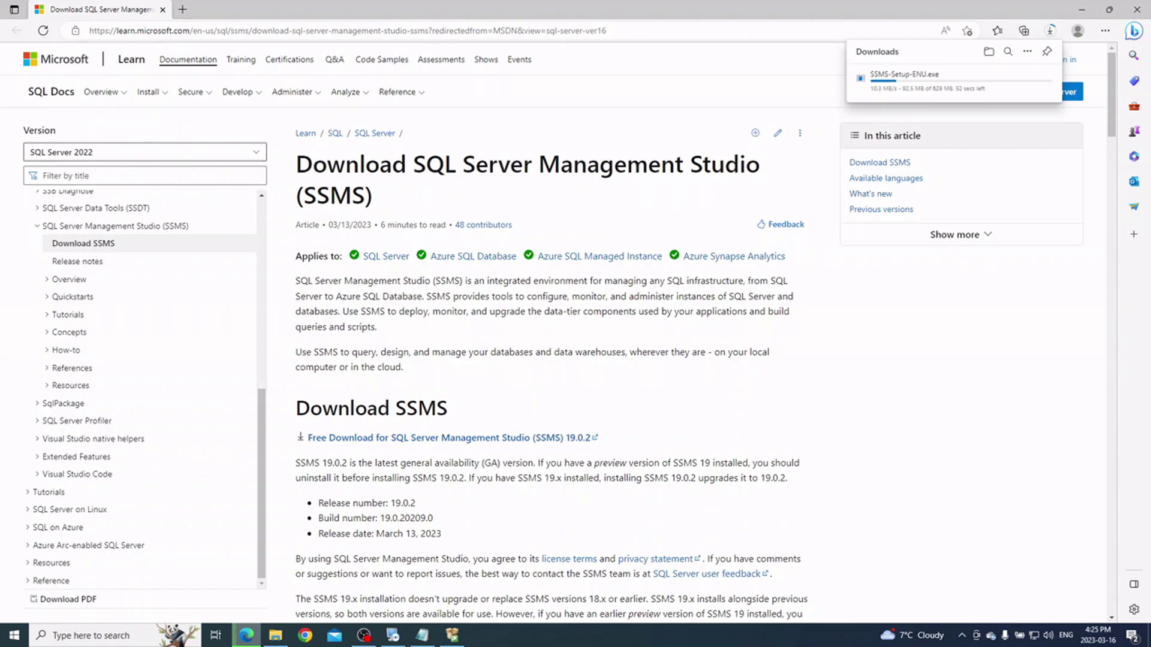
pyautogui.click(768, 645)
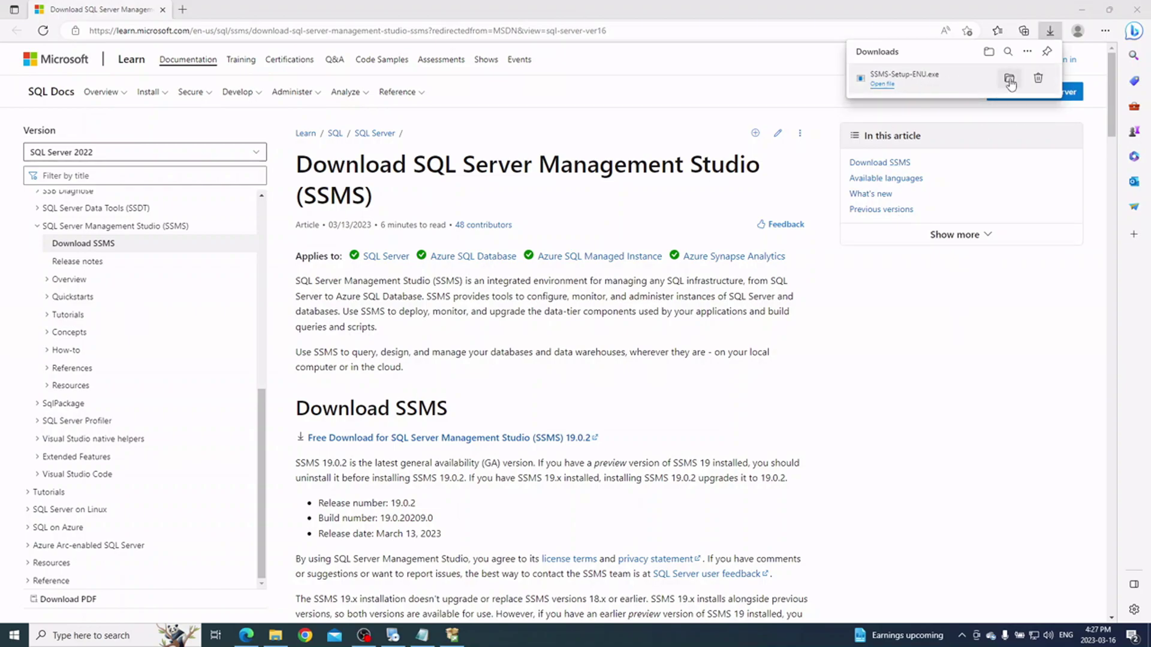
# Step: Open the Downloads folder containing SSMS-Setup-ENU, close the browser, and launch the SSMS installer
pyautogui.click(1010, 78)
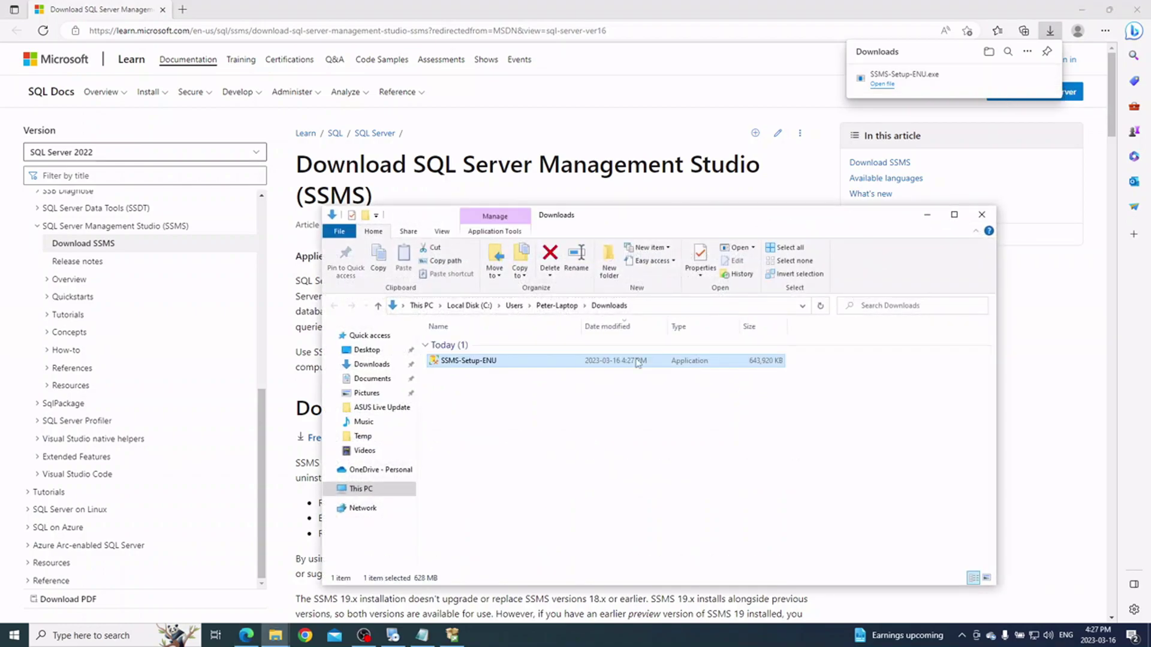
pyautogui.doubleClick(485, 362)
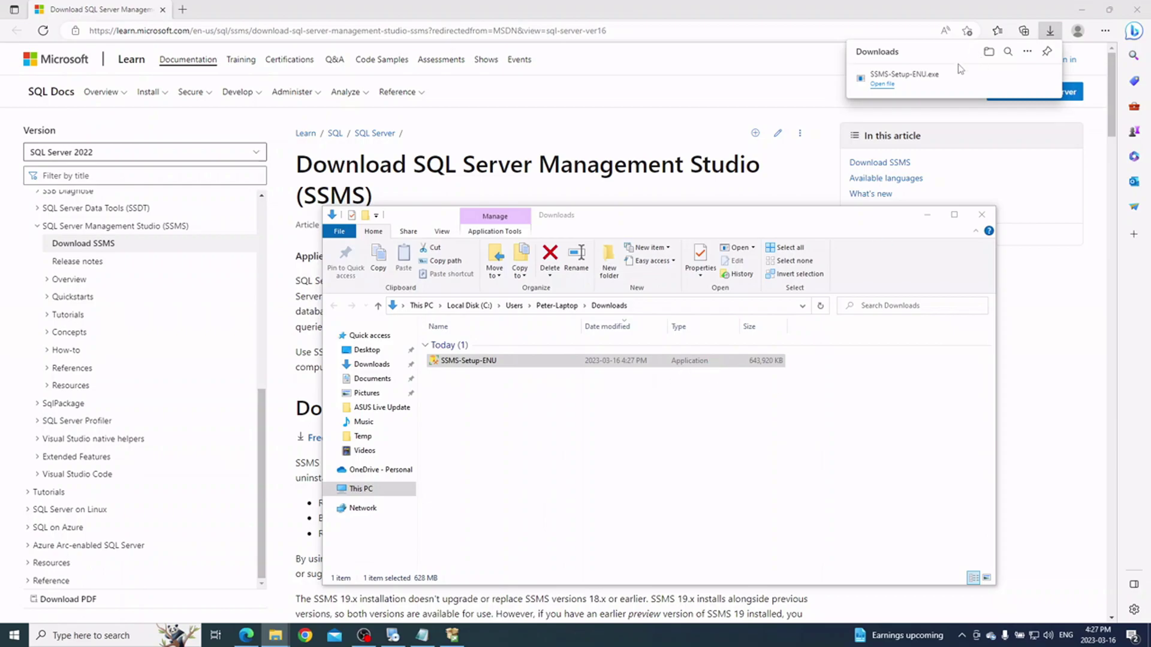
pyautogui.click(1142, 10)
pyautogui.click(1142, 11)
pyautogui.doubleClick(617, 362)
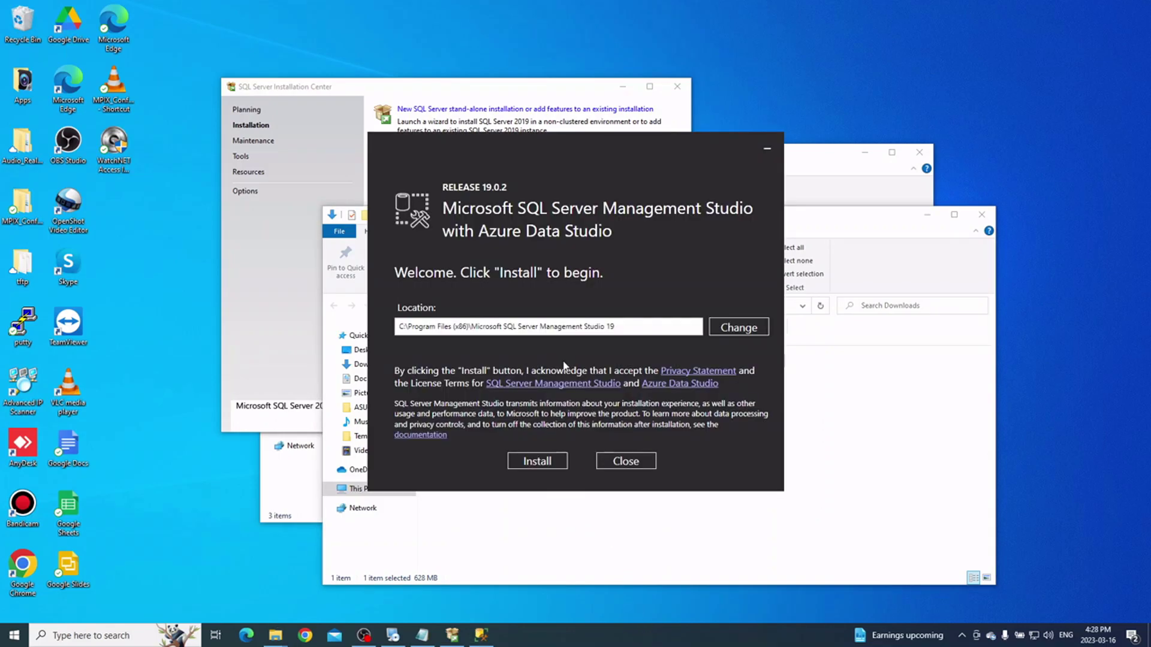
# Step: Install SQL Server Management Studio in its default location, and close its installer and the SQL Server Installation Center
pyautogui.click(547, 462)
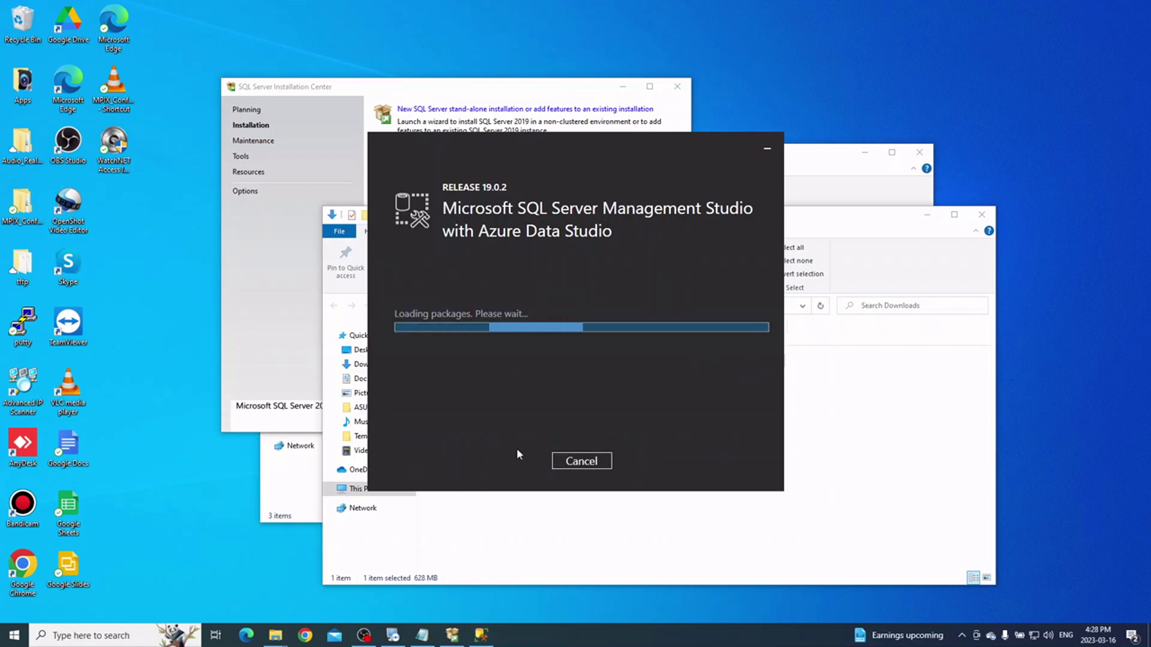
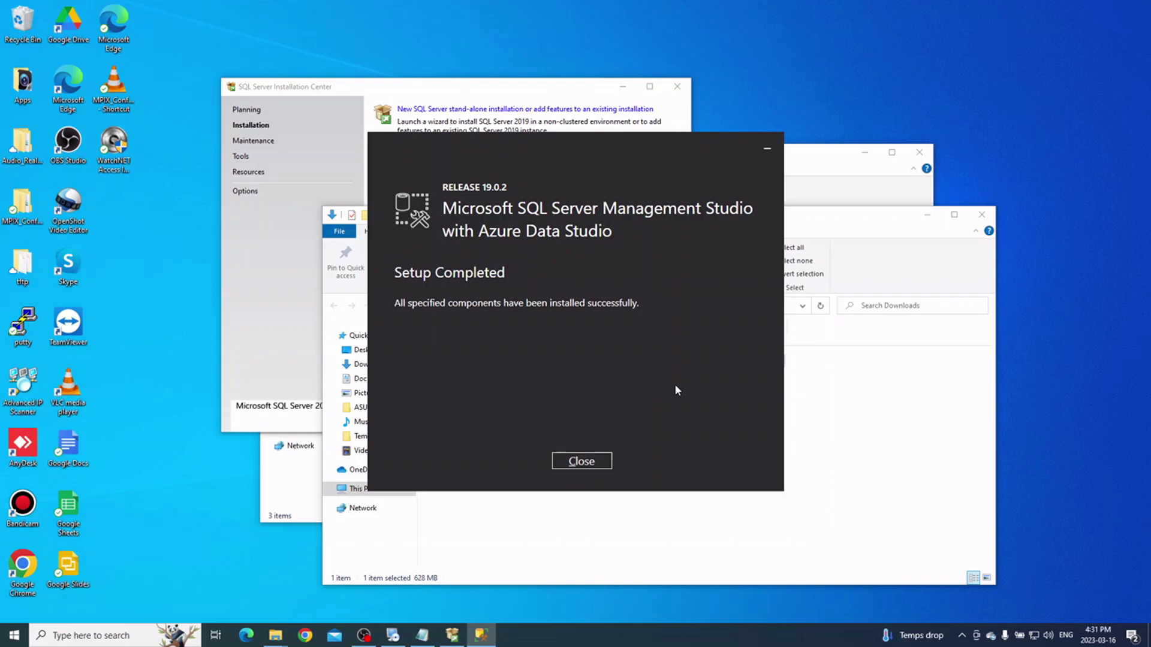
pyautogui.click(580, 462)
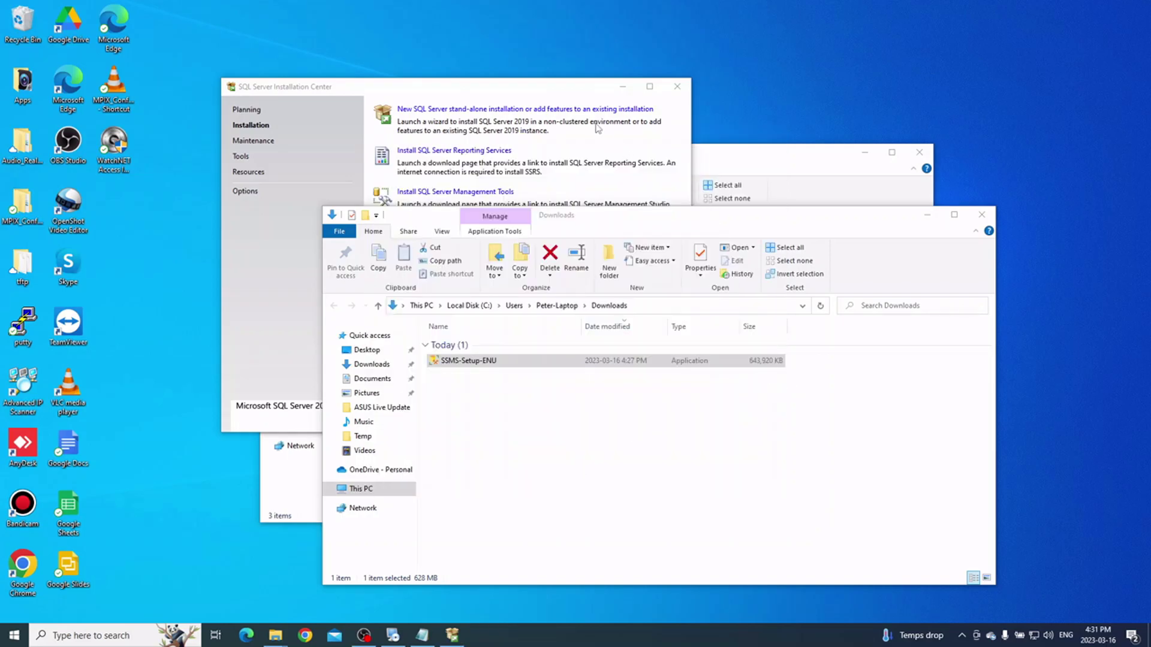
pyautogui.click(569, 102)
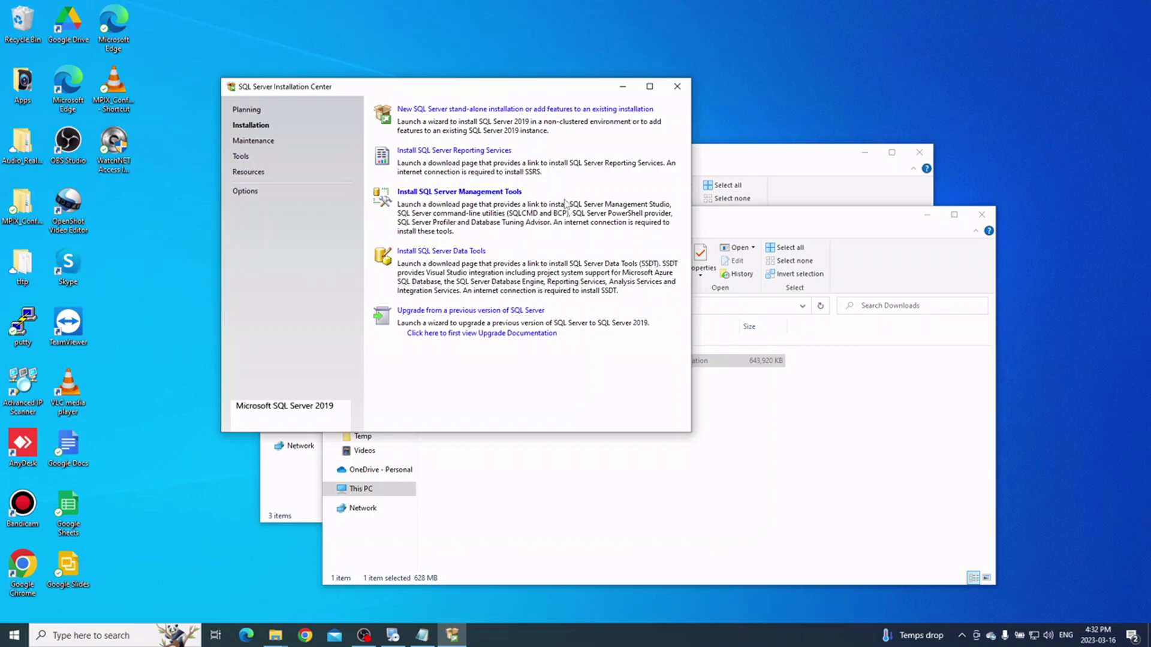
pyautogui.click(677, 87)
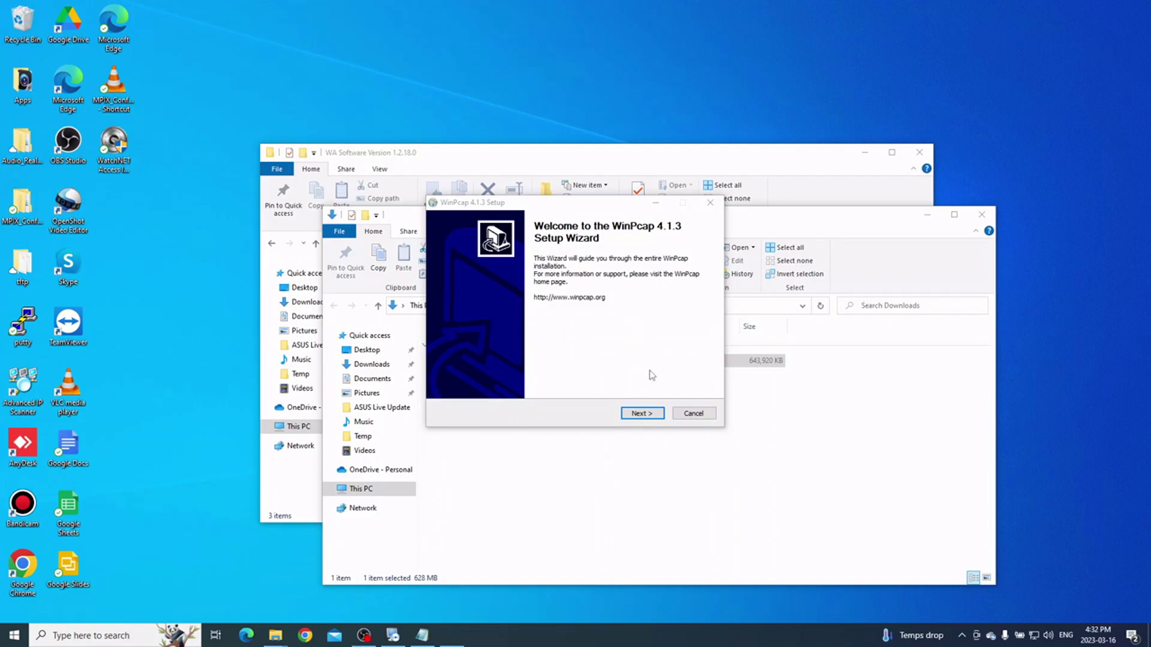
# Step: Accept the WinPcap 4.1.3 license and install it with the driver starting automatically at boot time
pyautogui.click(652, 413)
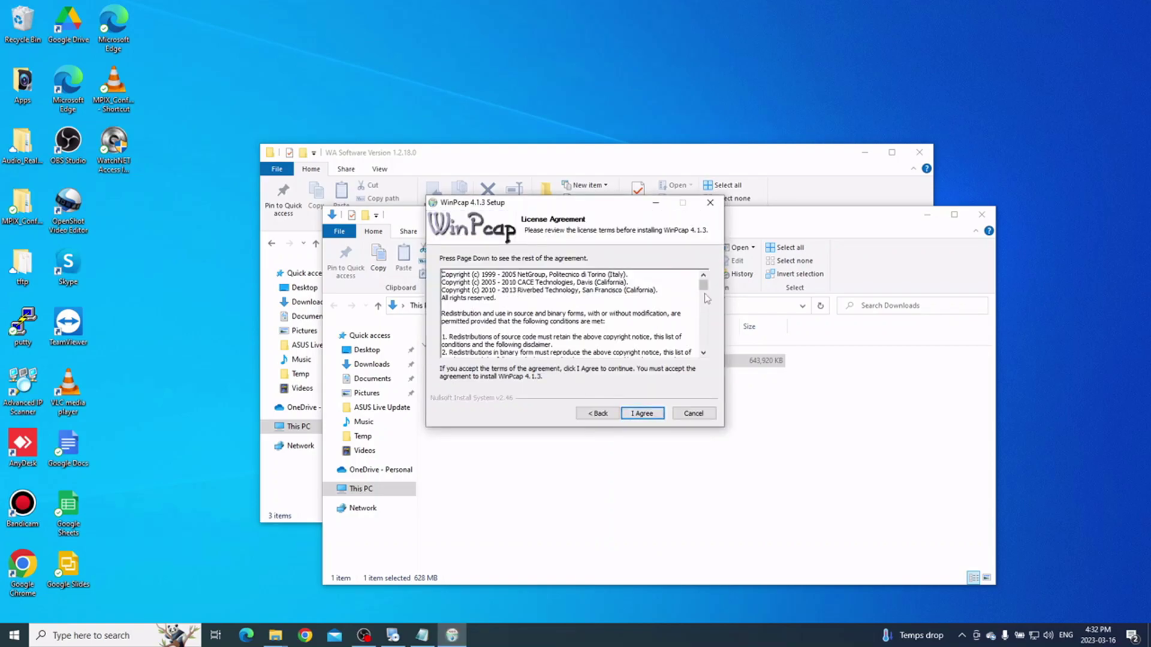
pyautogui.moveTo(703, 293); pyautogui.dragTo(707, 354)
pyautogui.click(653, 416)
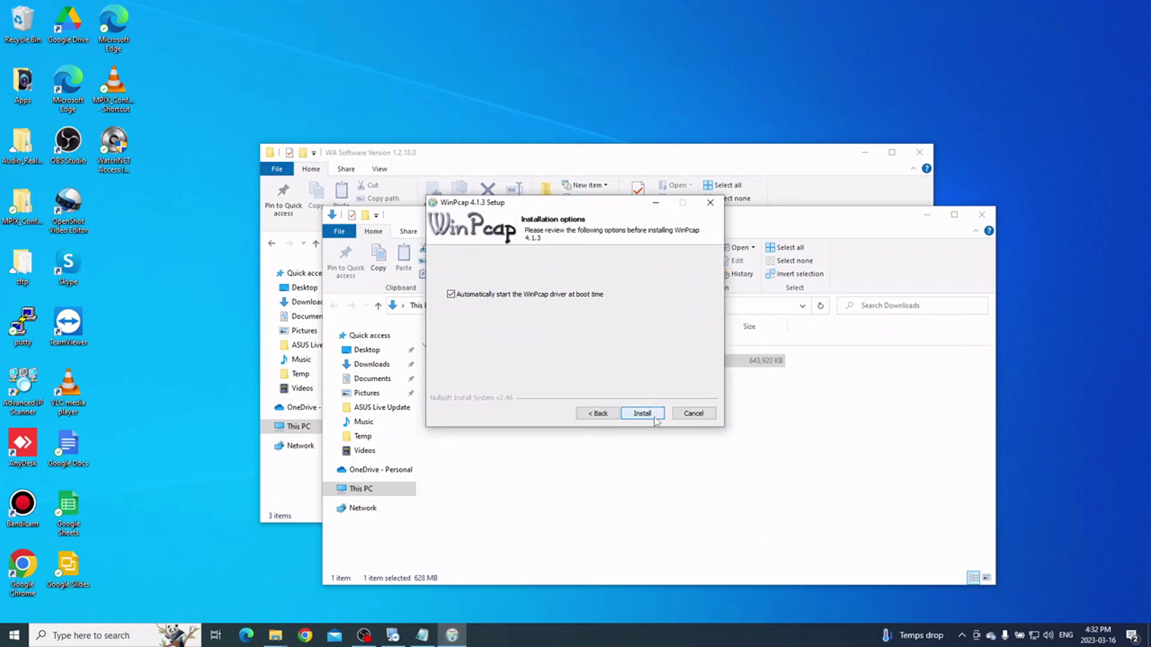
pyautogui.click(641, 415)
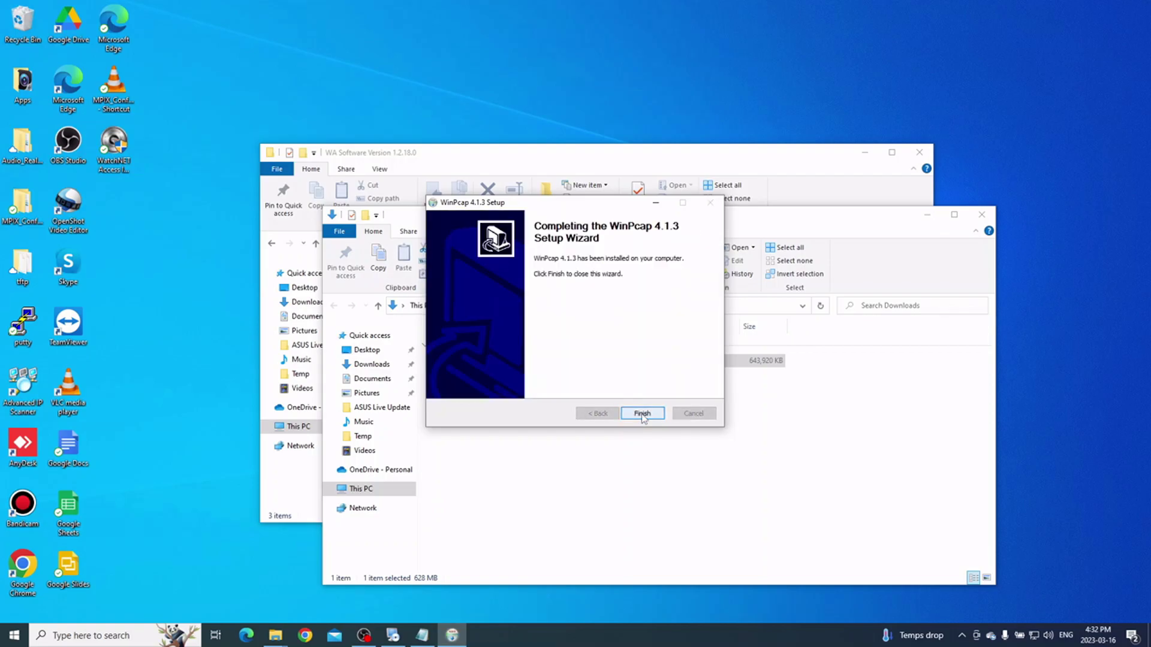
pyautogui.click(642, 414)
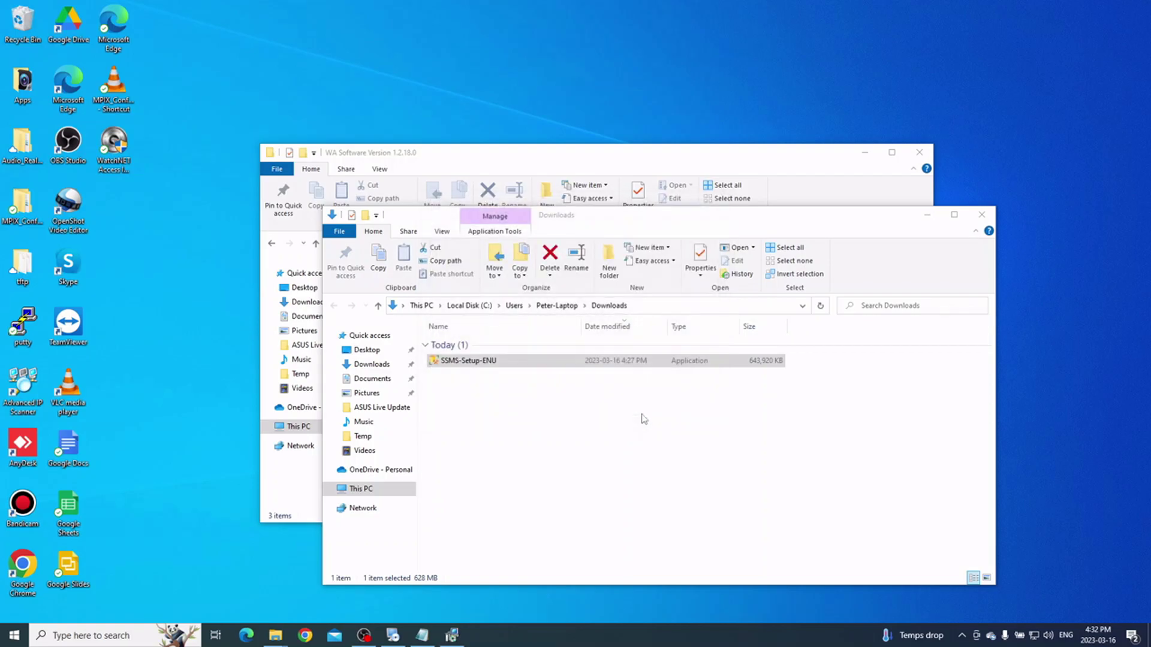
# Step: Agree to the license terms of Microsoft Visual C++ 2012 Redistributable (x86), install it, and close its setup
pyautogui.click(459, 635)
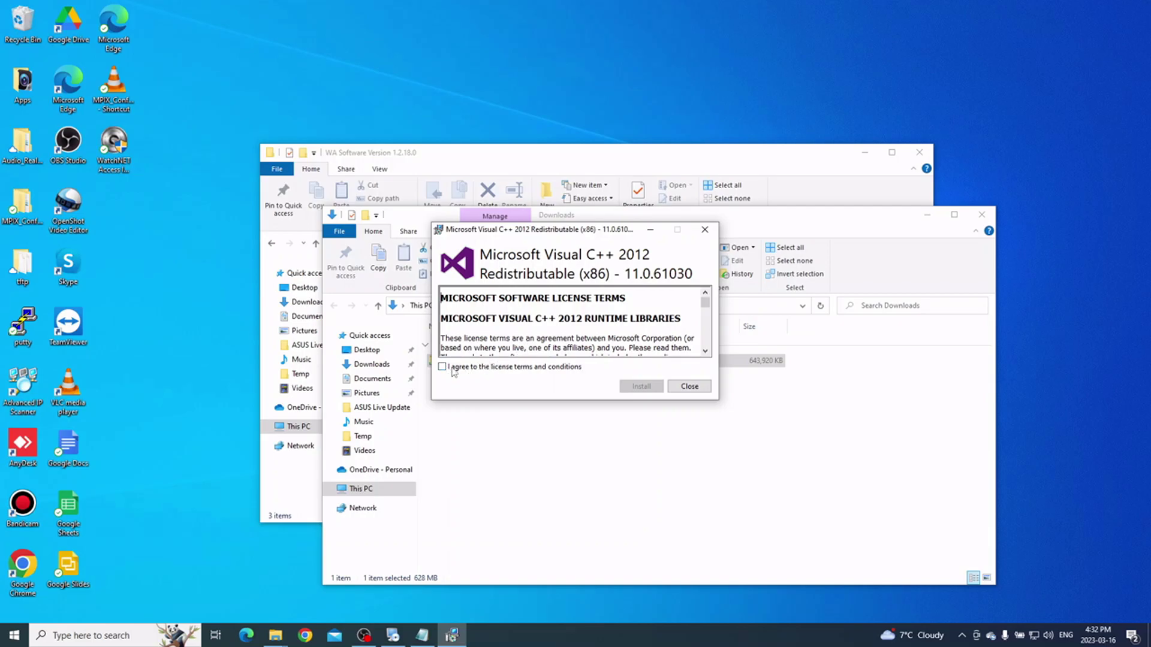
pyautogui.click(471, 368)
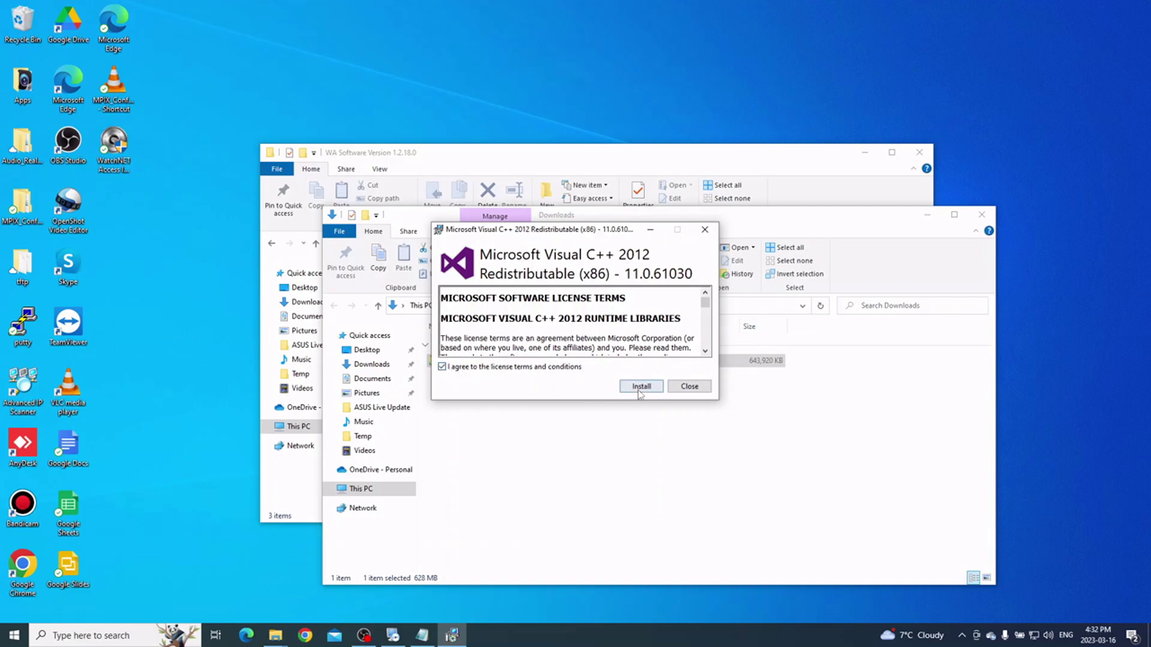
pyautogui.click(641, 387)
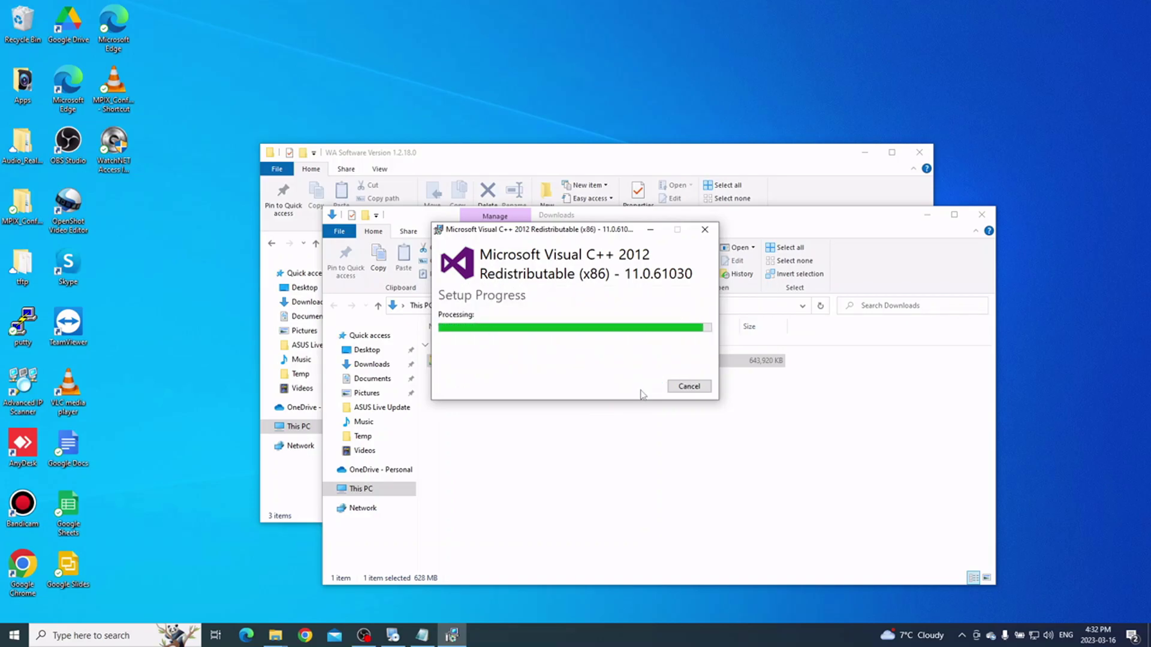
pyautogui.click(688, 389)
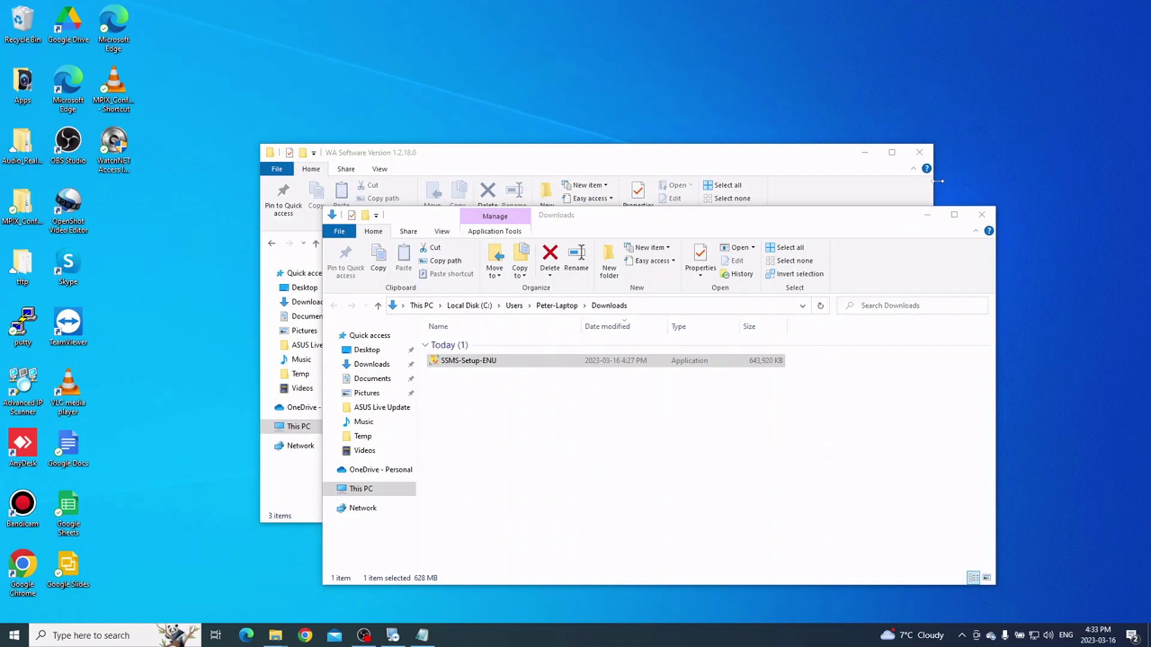
# Step: Minimize the Downloads window, finish the WatchNET Access setup, and close the WA Software Version 1.2.18.0 folder
pyautogui.click(927, 214)
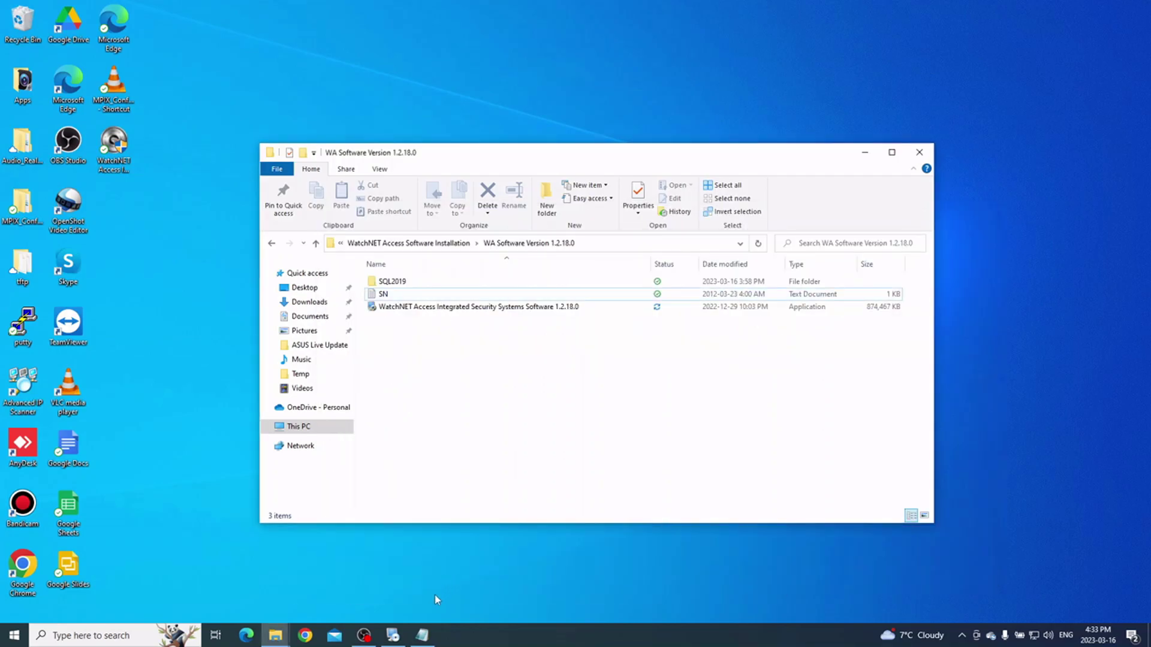
pyautogui.click(423, 635)
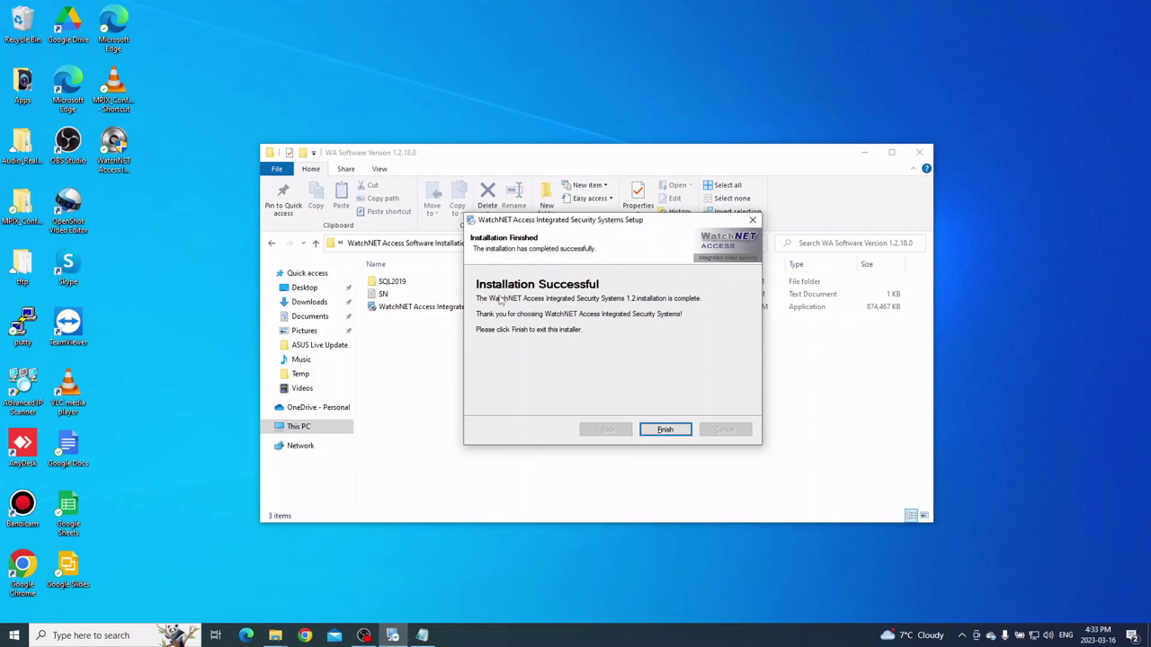
pyautogui.click(667, 430)
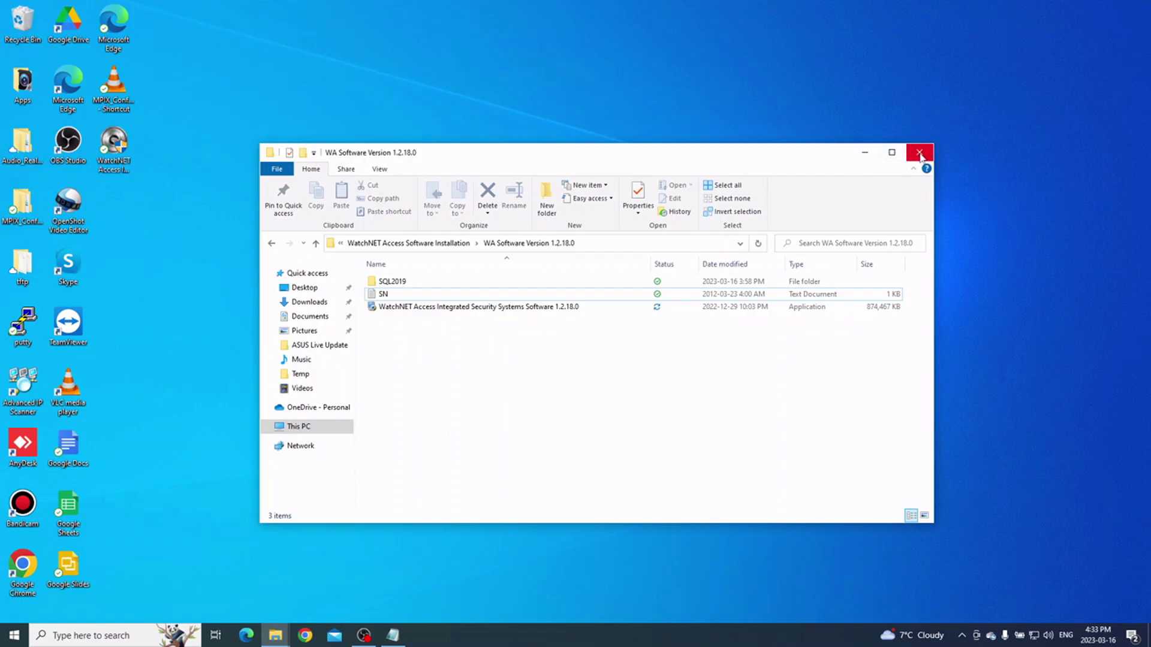
pyautogui.click(920, 156)
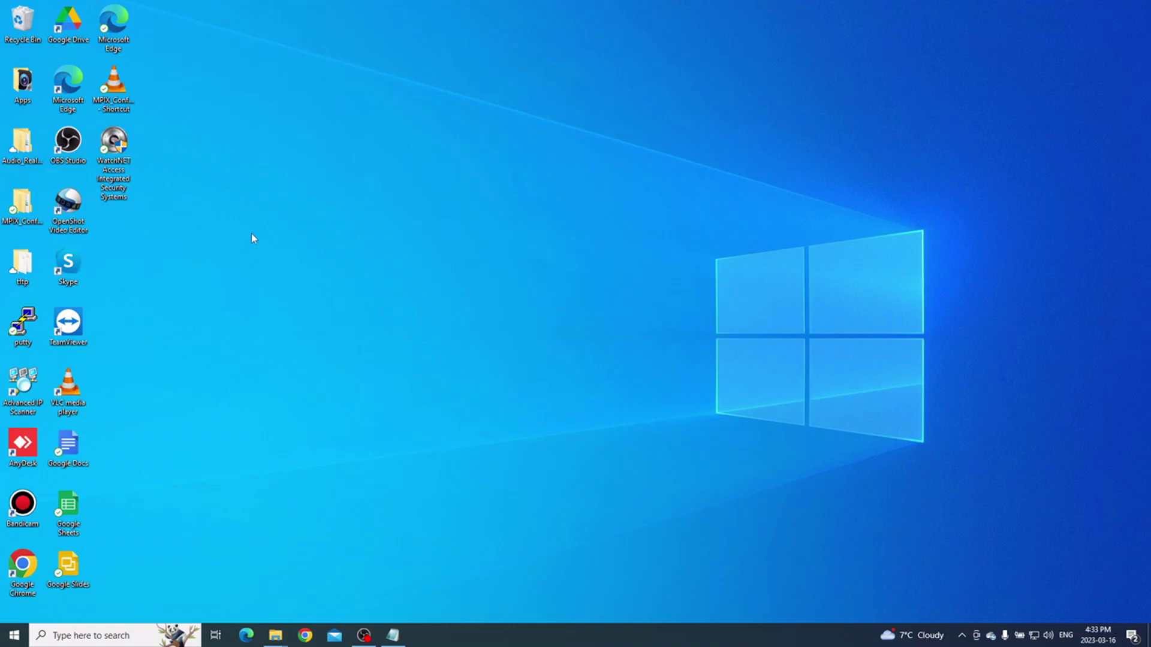
# Step: Launch WatchNET Access, retry the database link, and choose MS SQL as database type with SQL Server Native Client 11.0 as provider
pyautogui.click(114, 147)
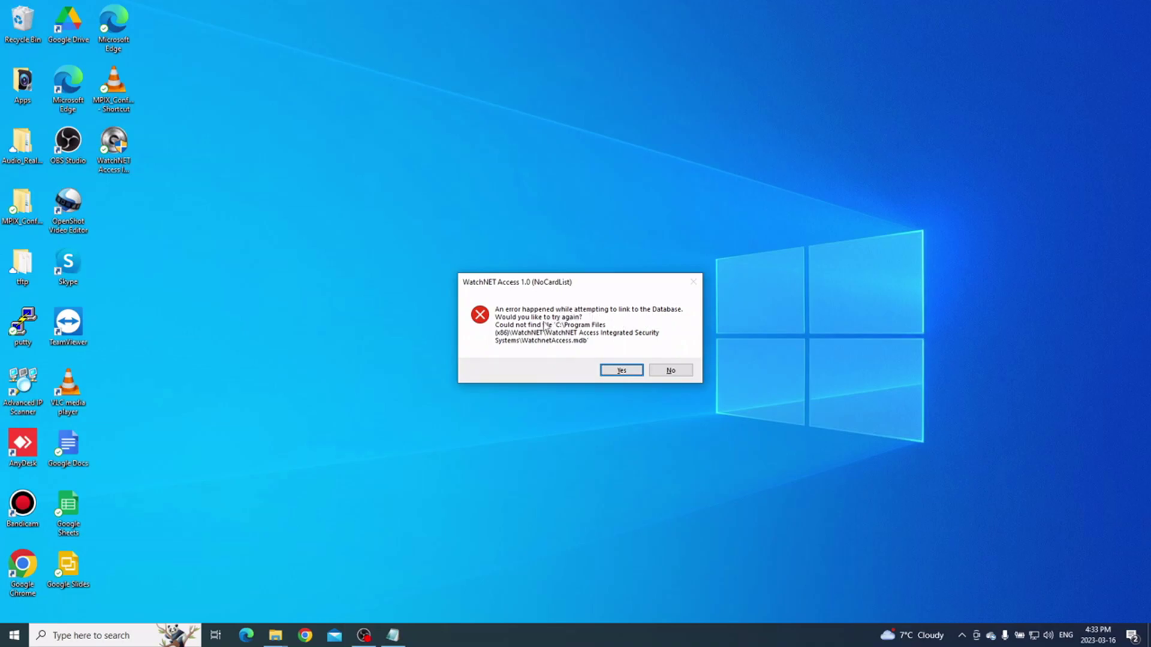
pyautogui.click(628, 370)
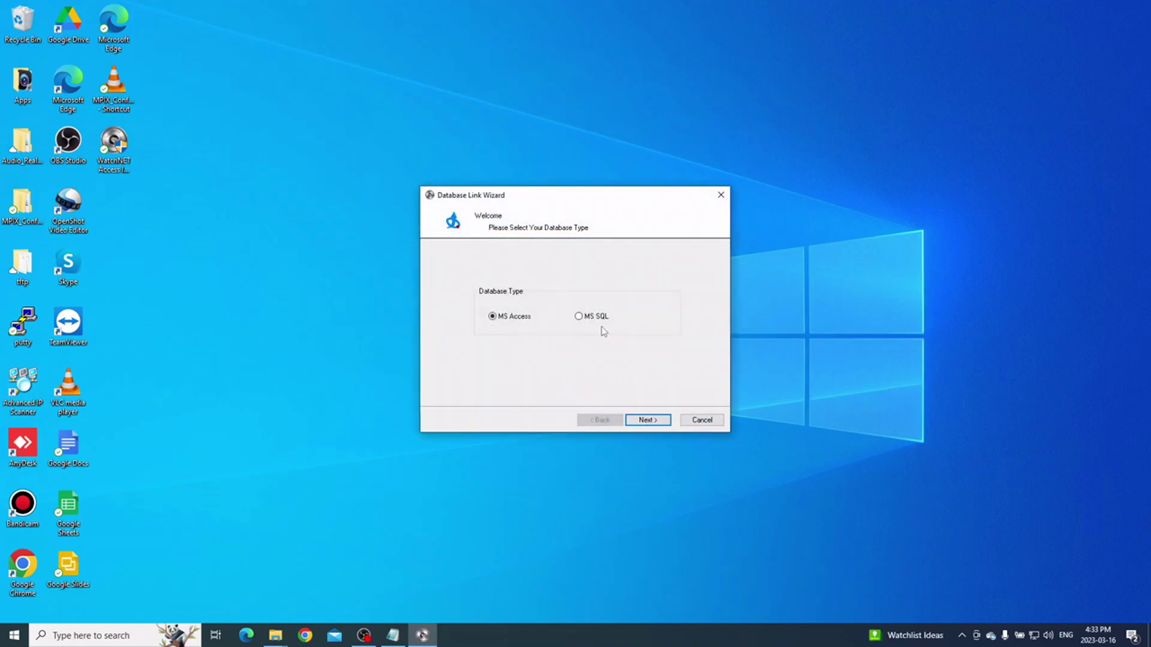
pyautogui.click(589, 318)
pyautogui.click(648, 421)
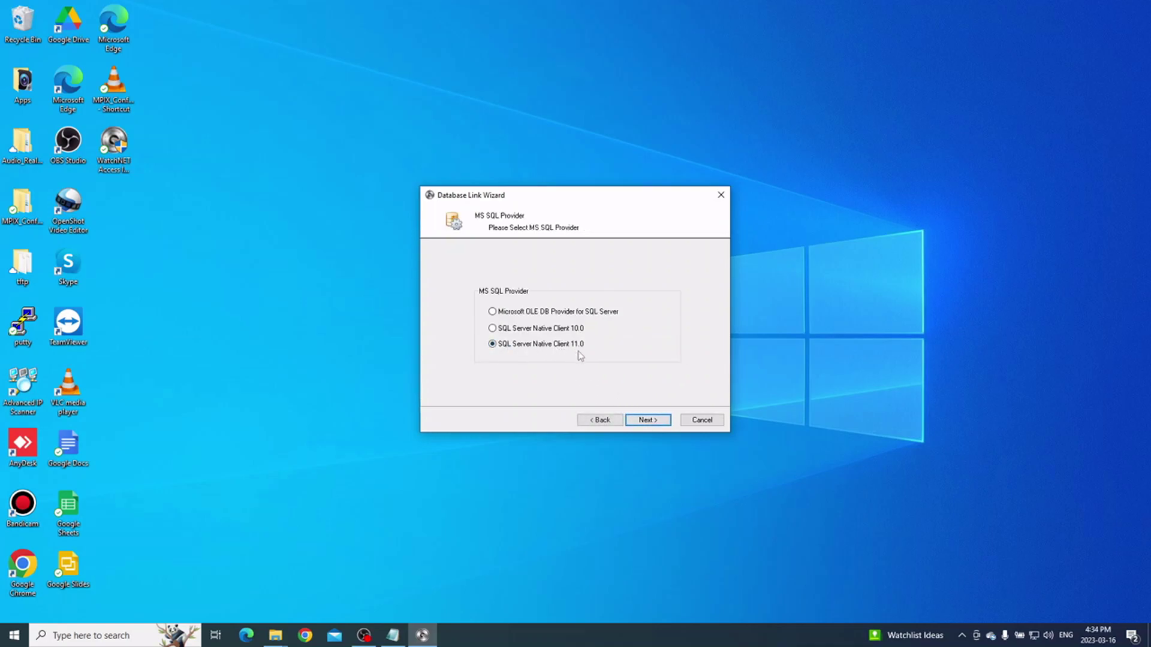
pyautogui.click(650, 423)
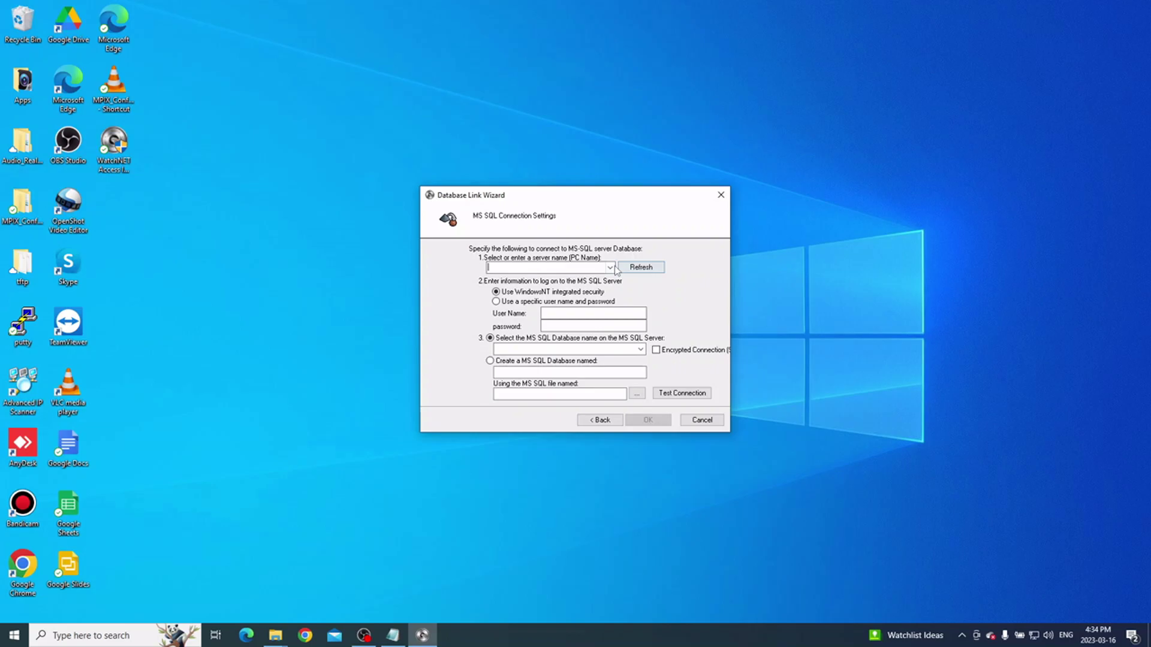
# Step: View the available SQL server names, check this computer's device name in the Windows About settings, and close Settings
pyautogui.click(570, 268)
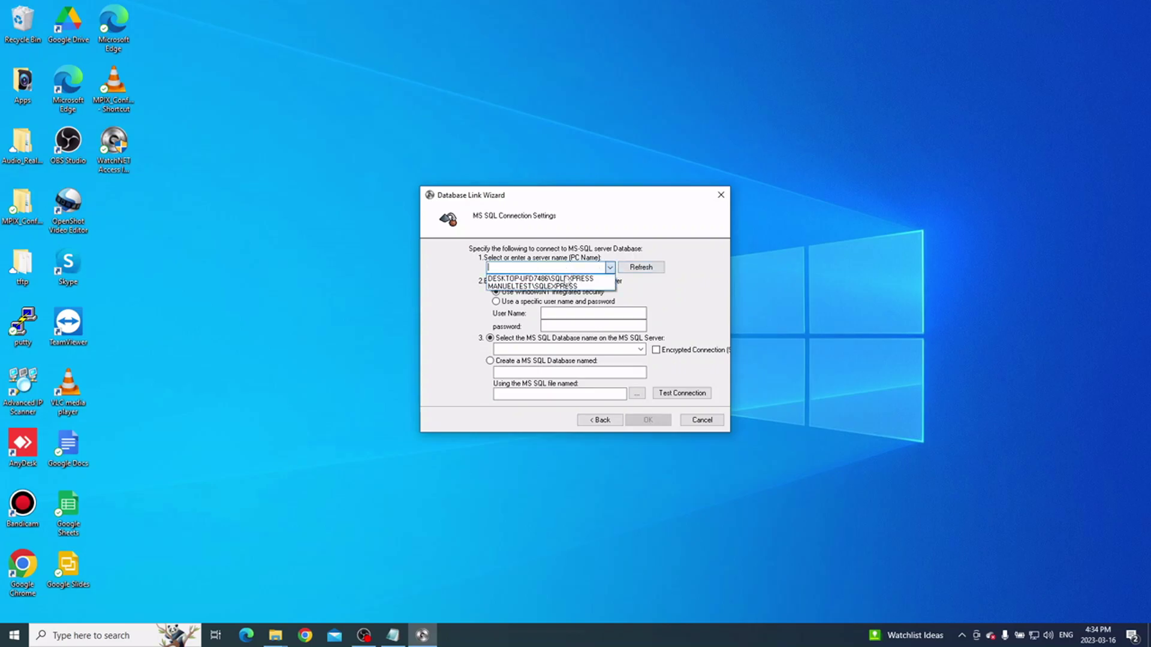
pyautogui.click(112, 638)
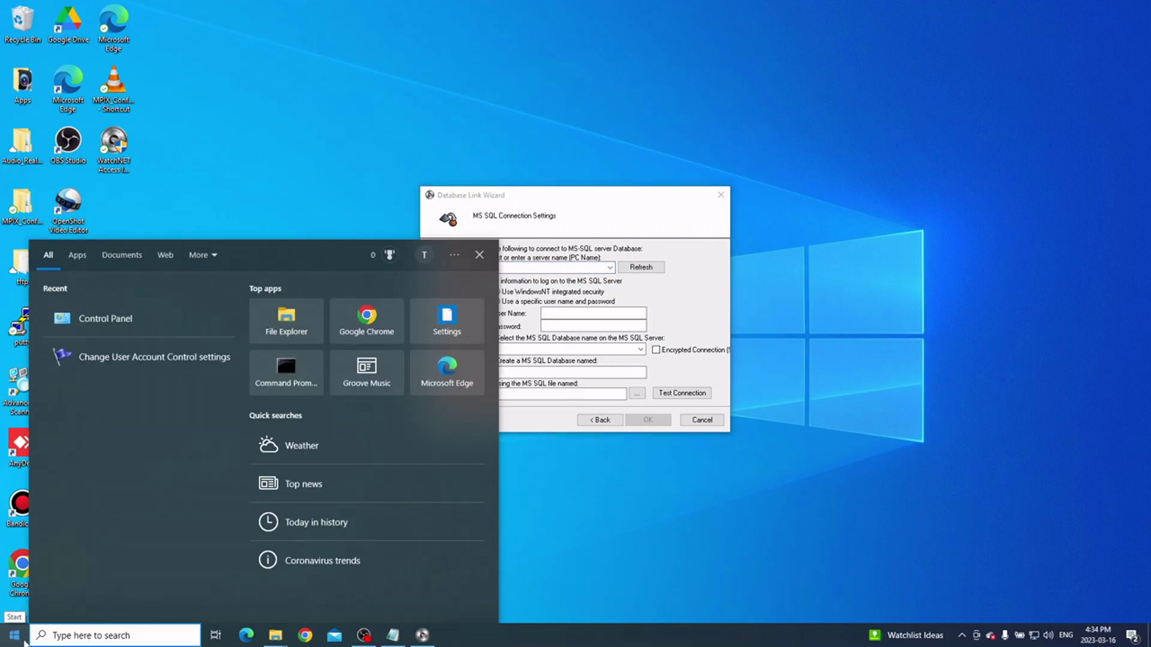
pyautogui.write('about')
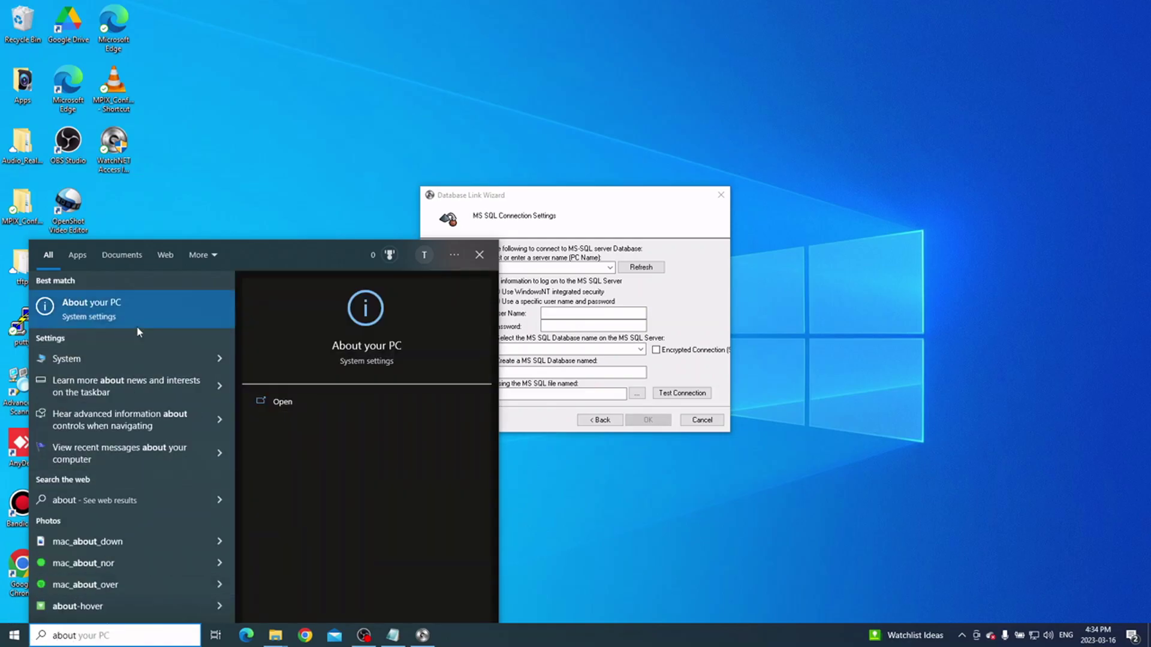
pyautogui.click(361, 354)
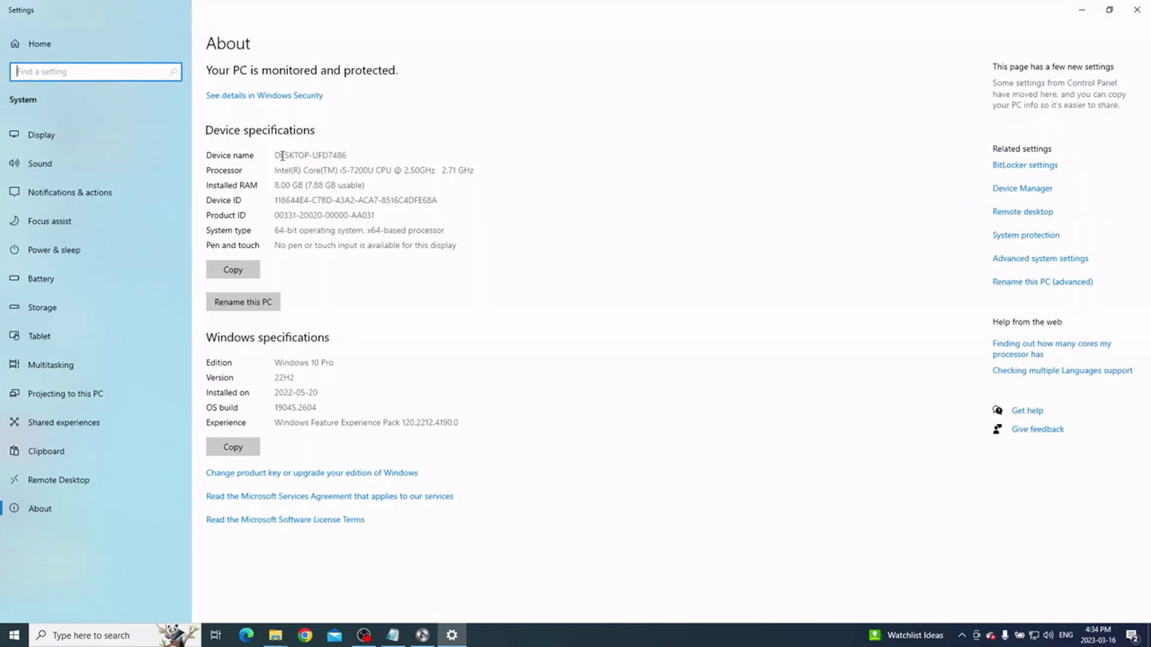
pyautogui.moveTo(280, 155); pyautogui.dragTo(379, 162)
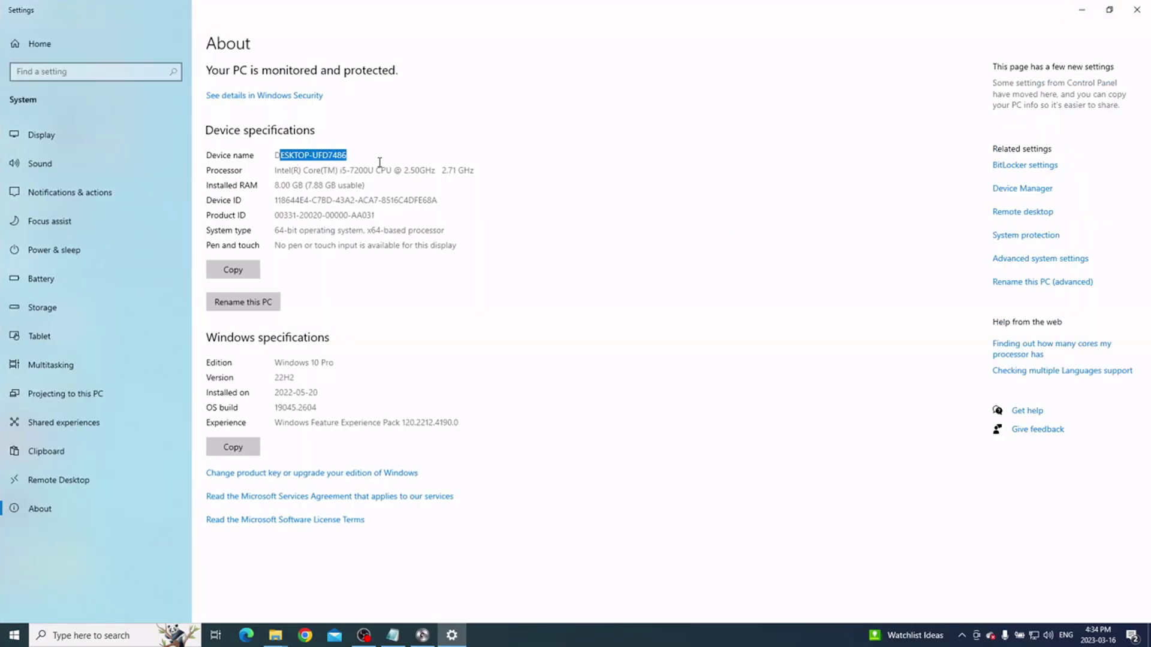
pyautogui.click(303, 156)
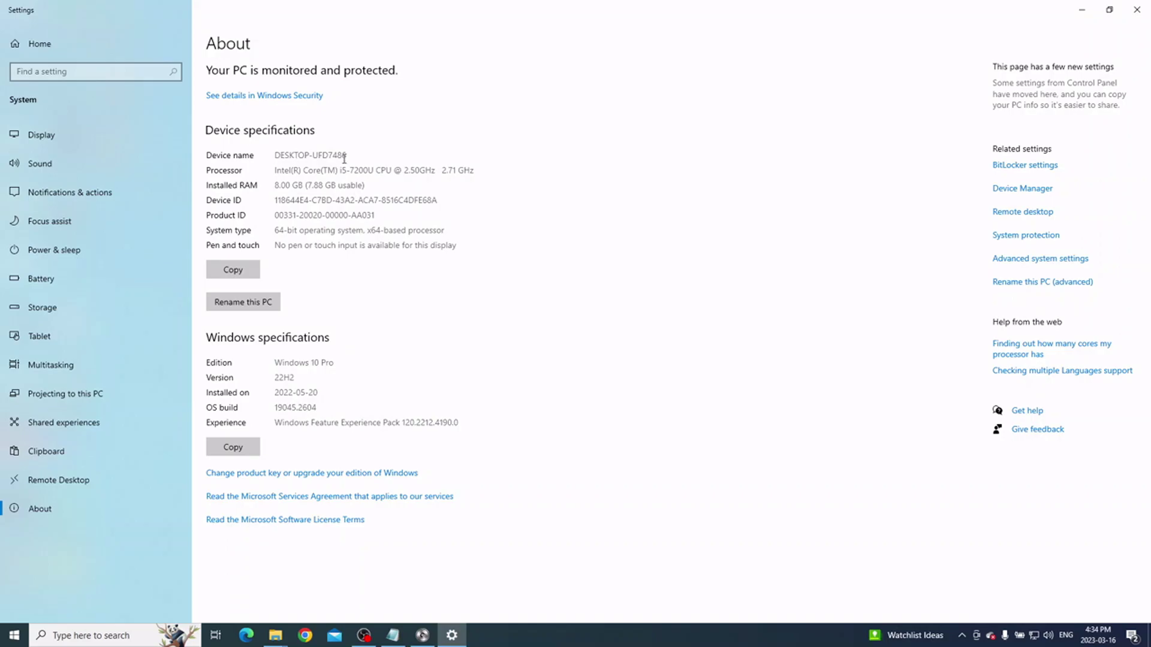
pyautogui.click(1136, 10)
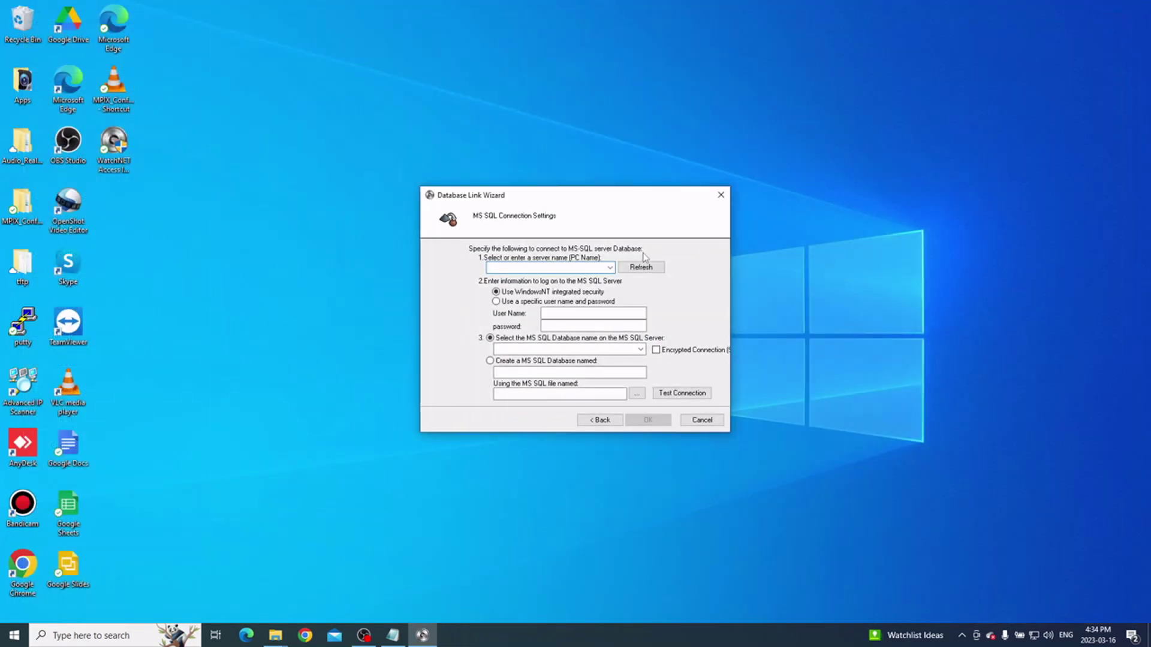
# Step: Select the server DESKTOP-UFD7486\SQLEXPRESS and set a specific logon with user name sa and the account password
pyautogui.click(609, 267)
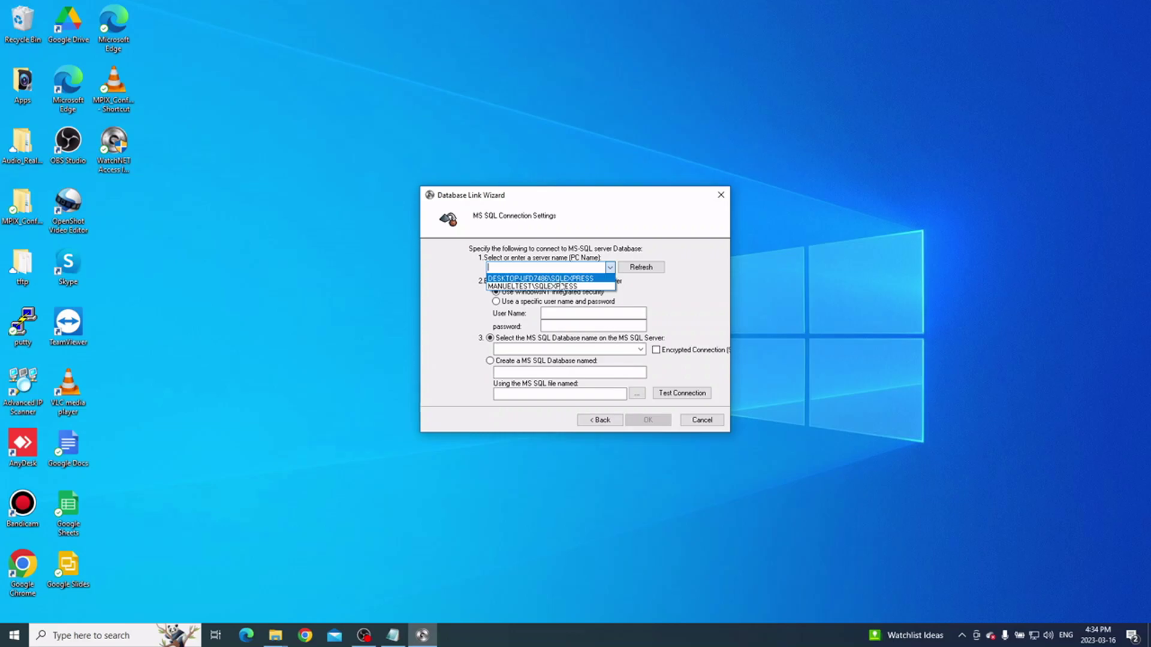
pyautogui.click(565, 283)
pyautogui.click(545, 302)
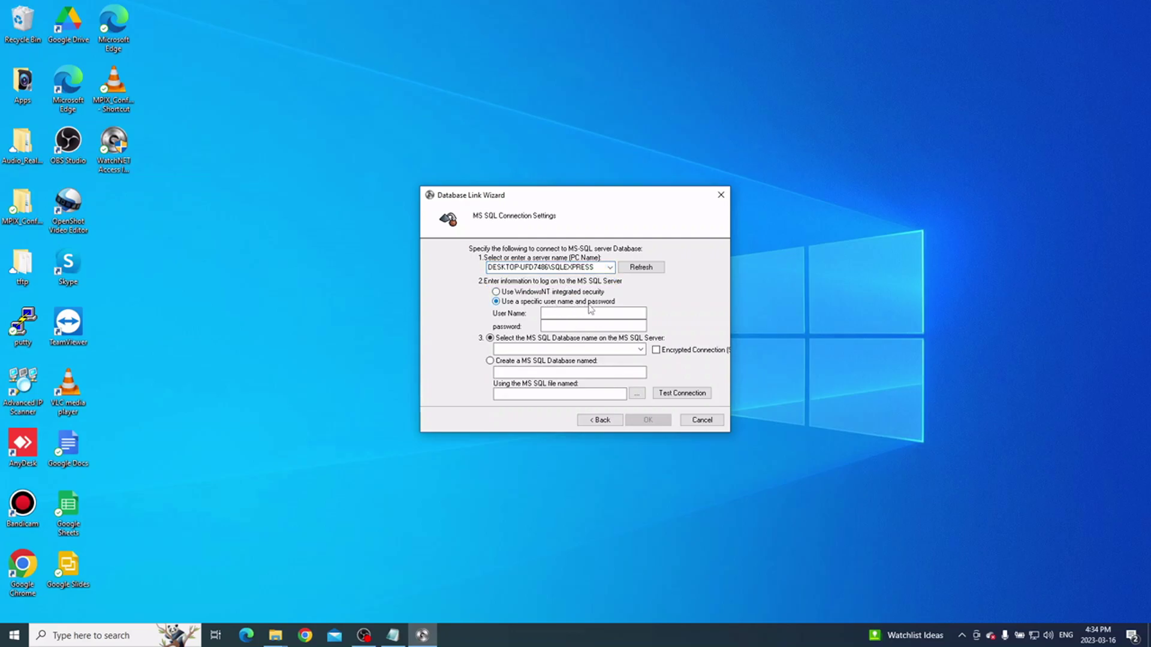
pyautogui.click(573, 313)
pyautogui.write('sa')
pyautogui.press('Tab')
pyautogui.write('********')
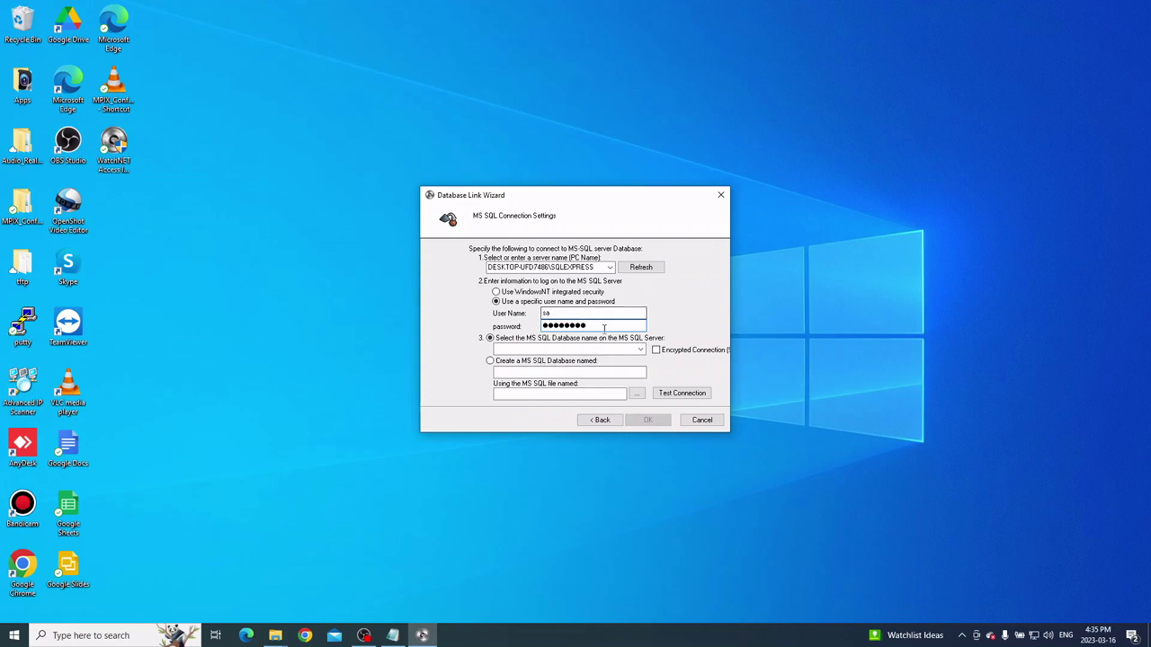
# Step: Select the WatchnetAccess database on the server, test the connection, and confirm the database link
pyautogui.click(641, 350)
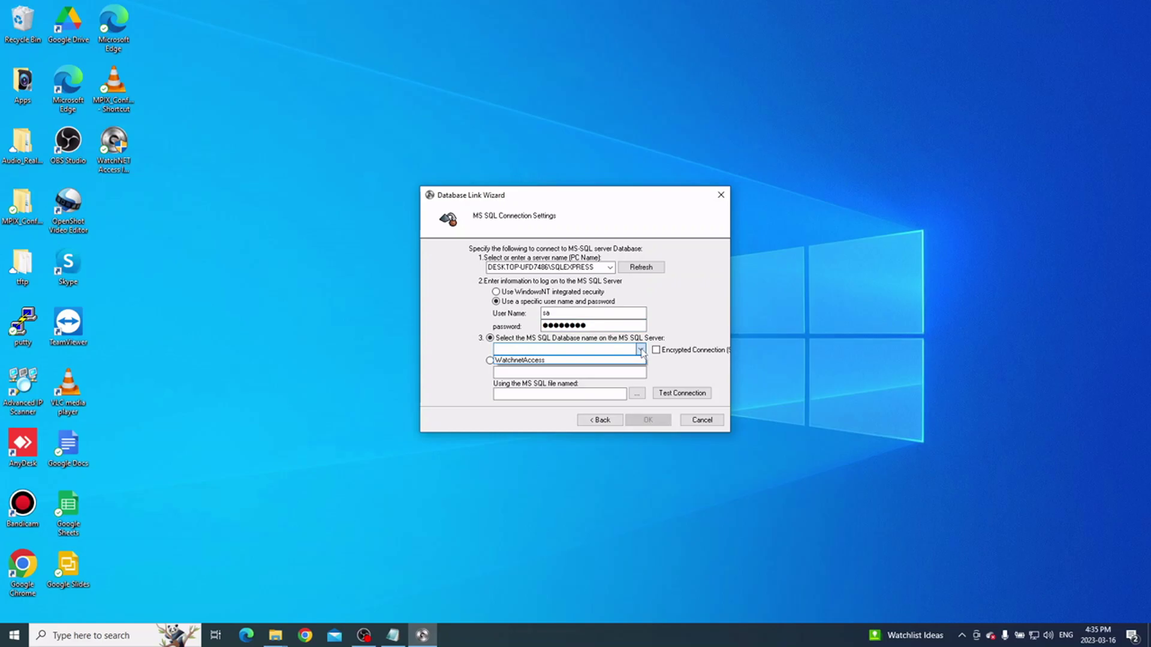
pyautogui.click(641, 350)
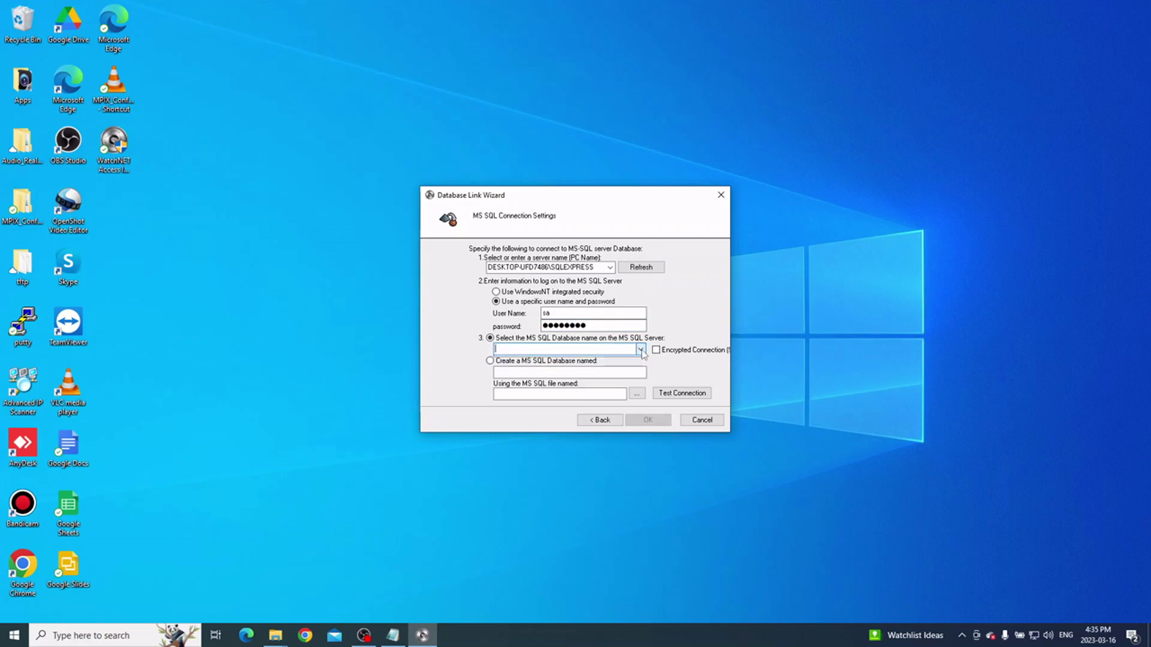
pyautogui.click(640, 350)
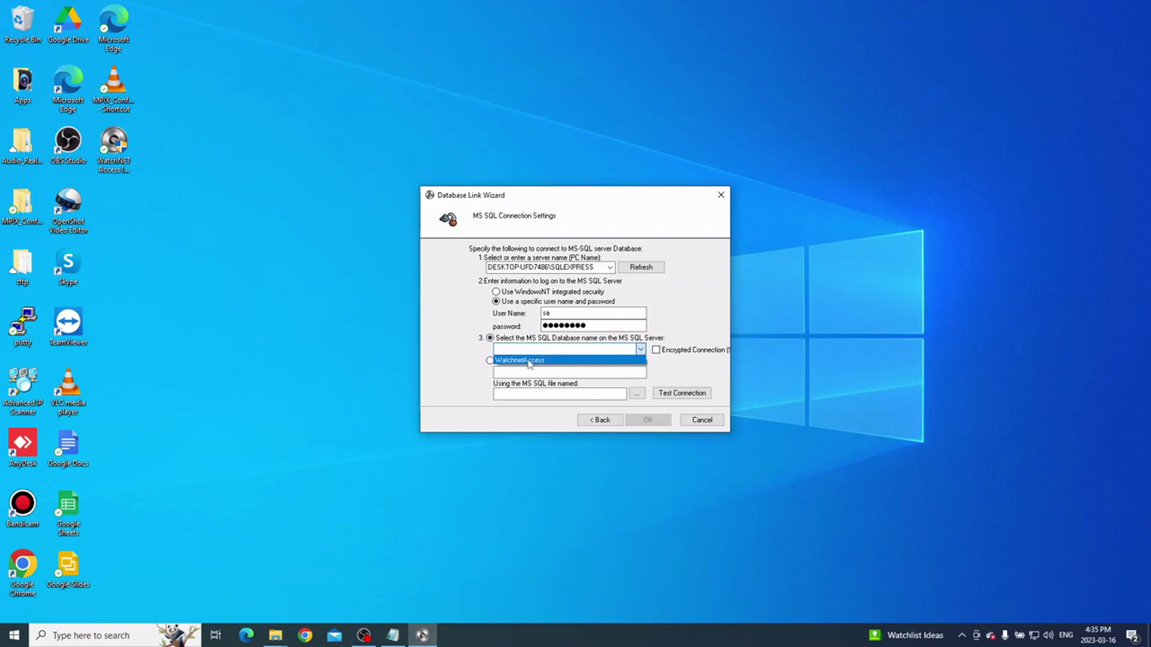
pyautogui.click(535, 360)
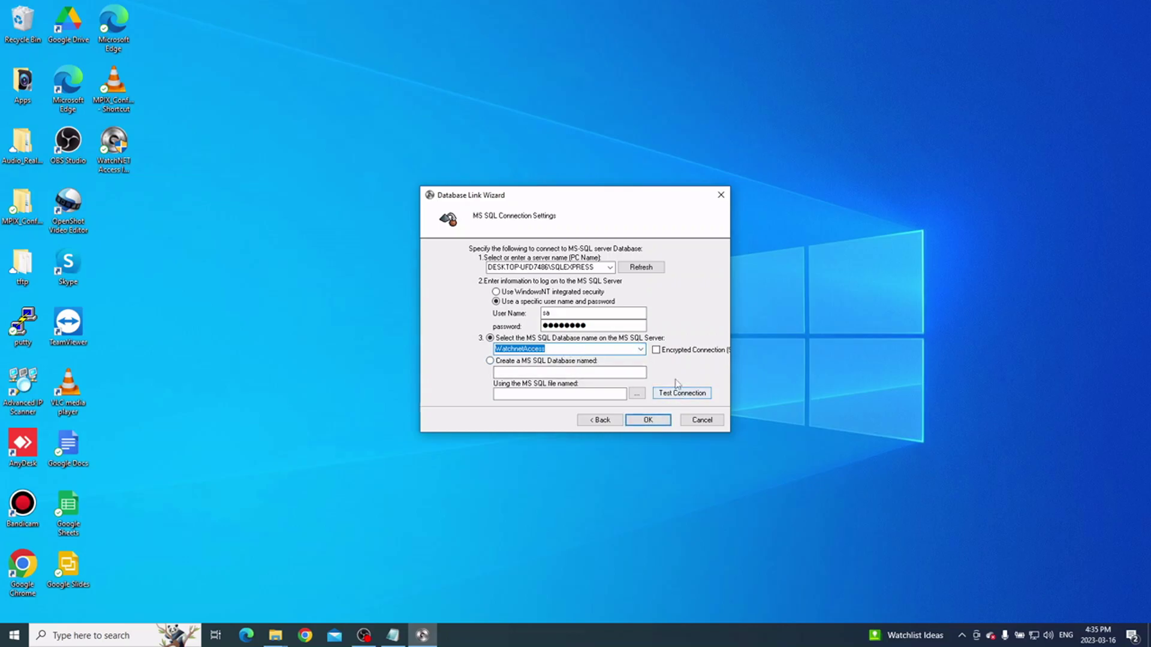
pyautogui.click(680, 397)
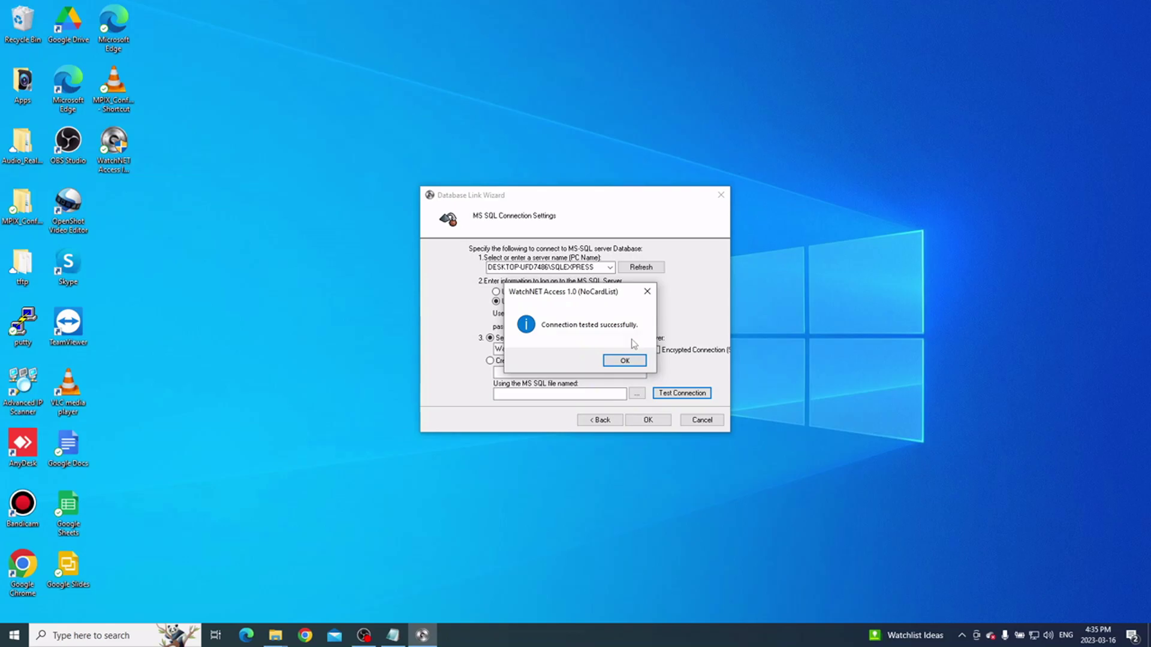
pyautogui.click(620, 361)
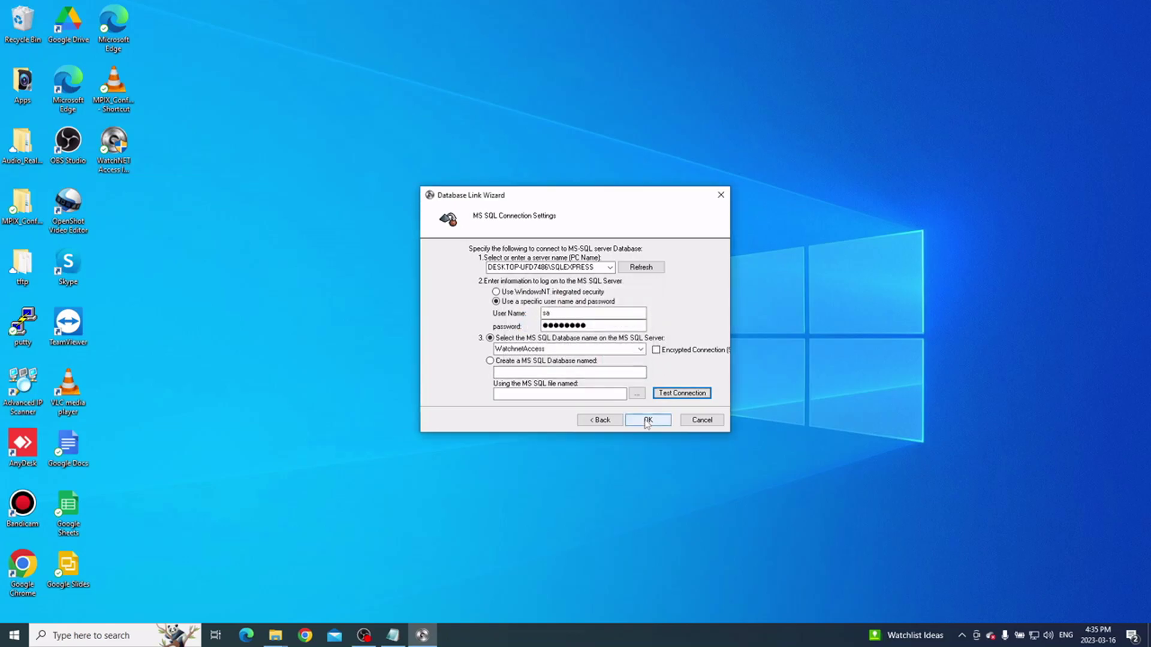
pyautogui.click(647, 422)
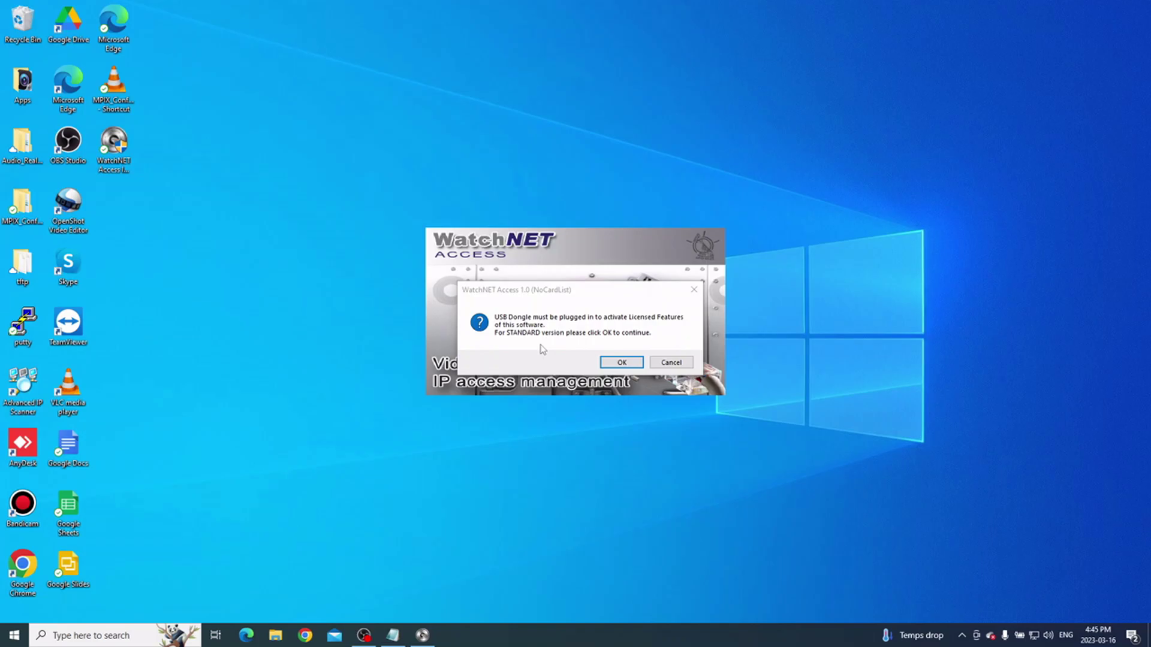
# Step: Continue with the STANDARD version without a USB dongle, enter the Administrator password, enable Save Password, and log in
pyautogui.click(618, 361)
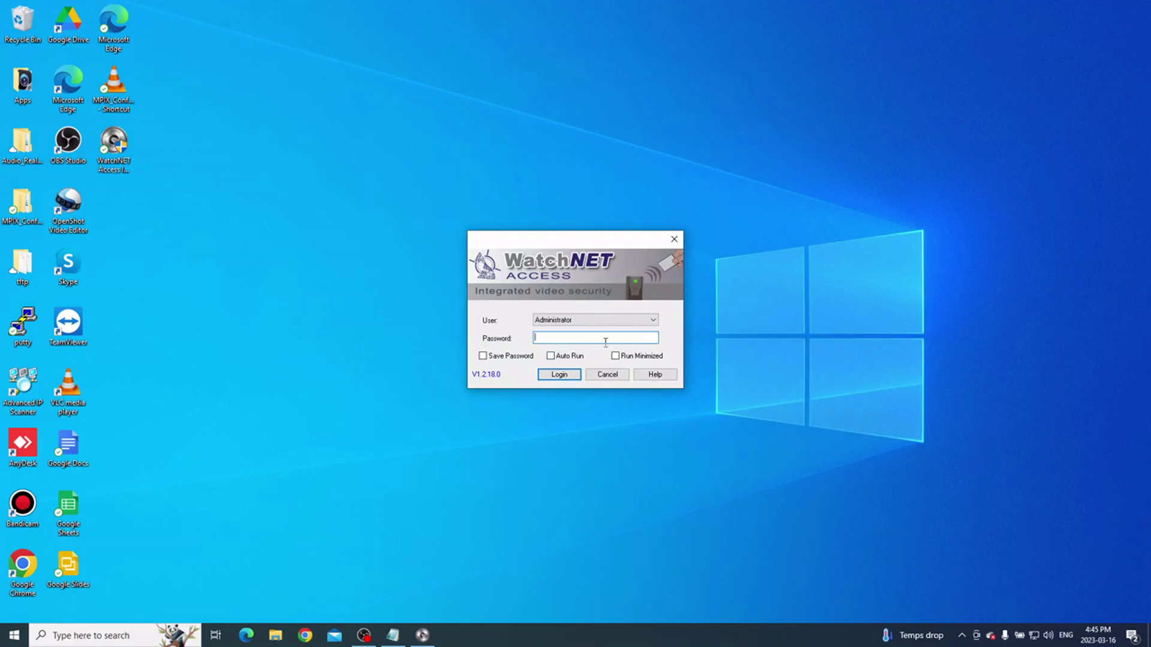
pyautogui.write('********')
pyautogui.click(653, 320)
pyautogui.click(653, 323)
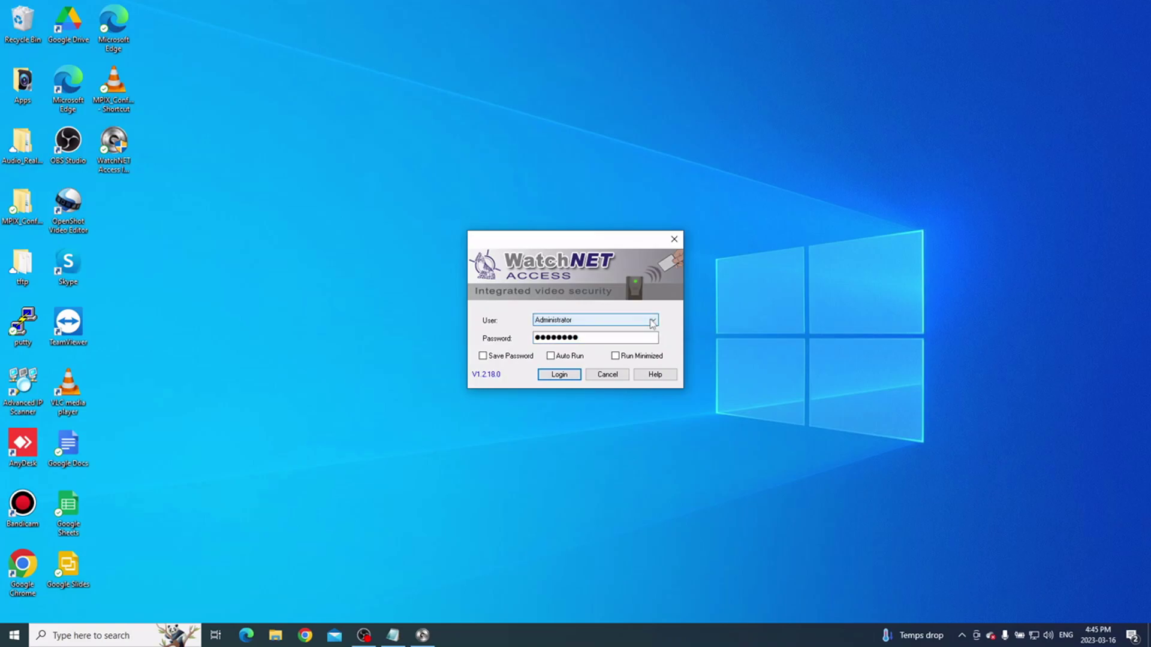
pyautogui.click(513, 356)
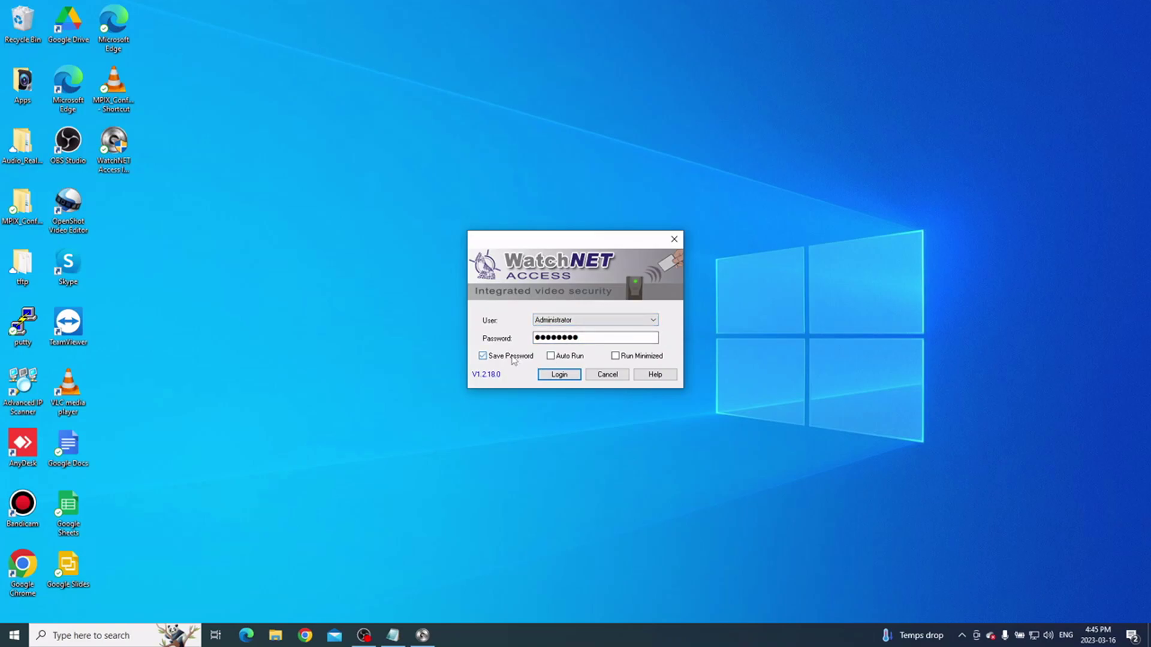
pyautogui.click(590, 339)
pyautogui.click(559, 375)
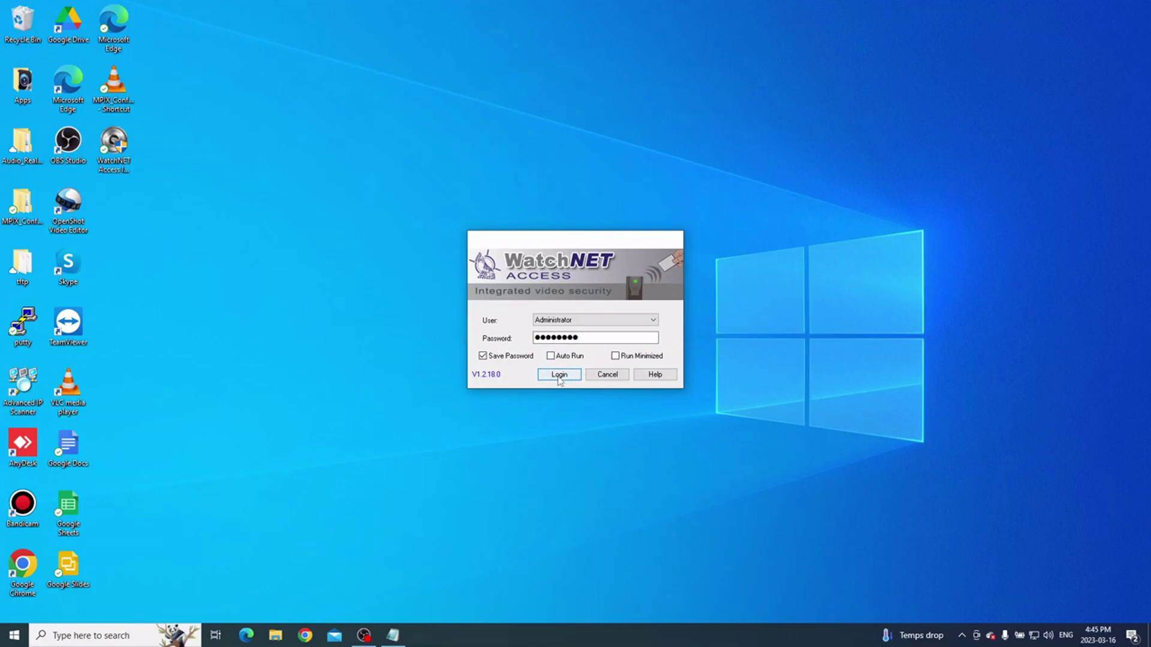